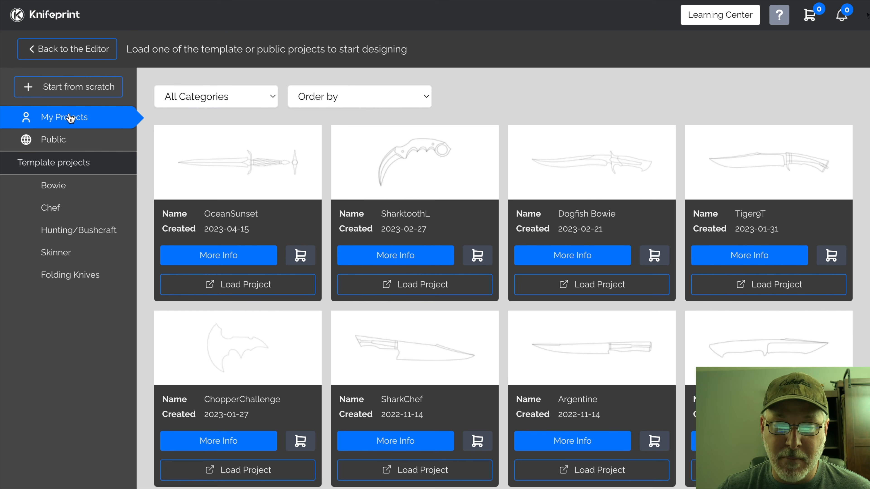
Browse the saved knife designs in My Projects and load more of the list
scroll(422, 330, down, 15)
scroll(421, 330, down, 10)
click(507, 436)
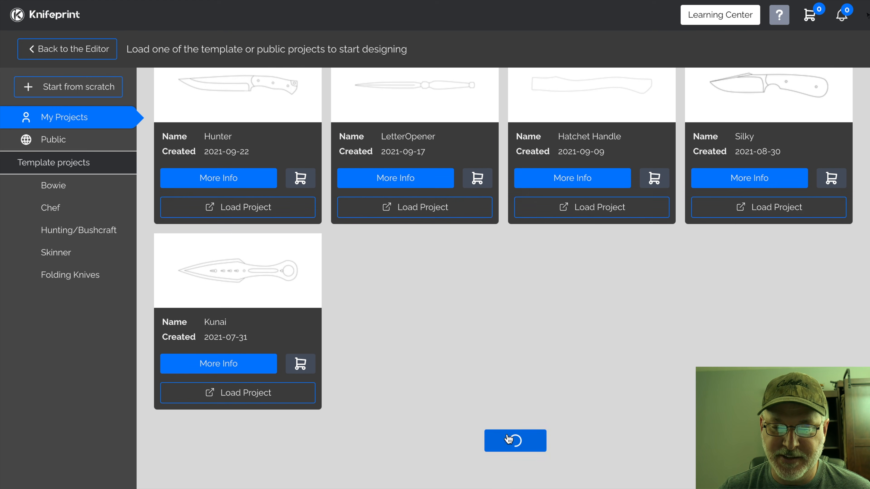
scroll(507, 434, down, 5)
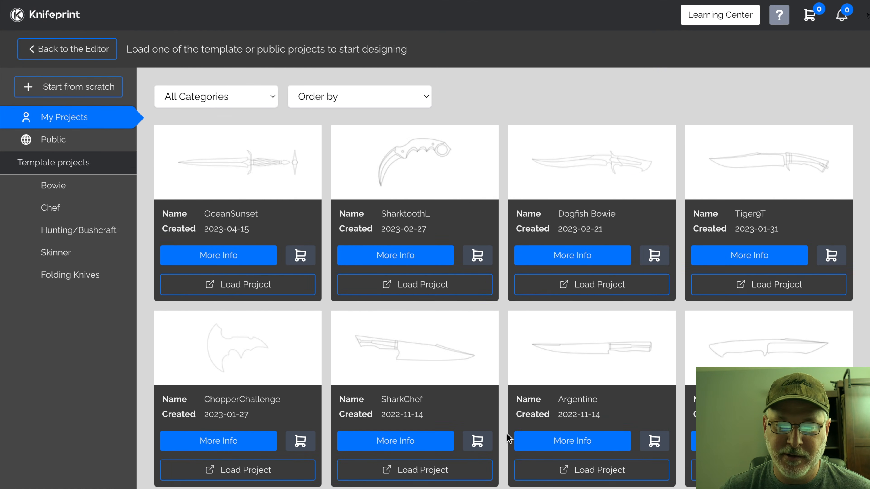
Browse the public projects and check the category filter and sort order choices
click(85, 139)
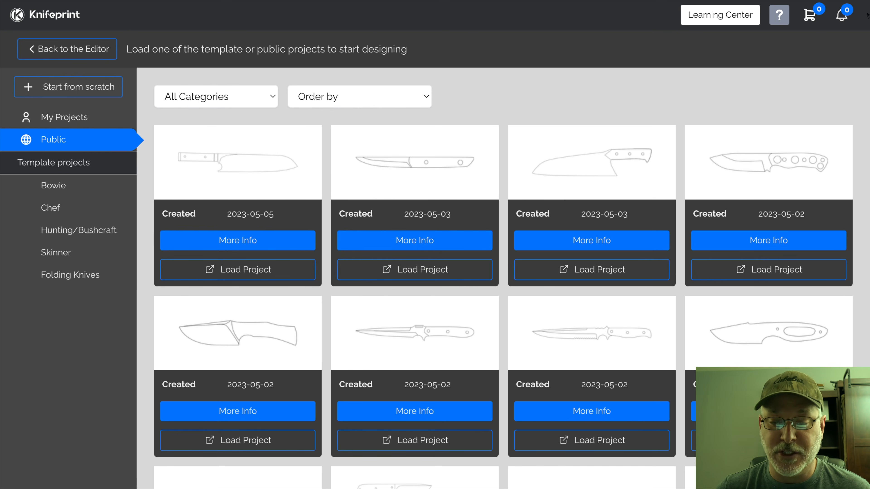
scroll(458, 224, down, 10)
scroll(466, 243, down, 5)
scroll(466, 243, up, 15)
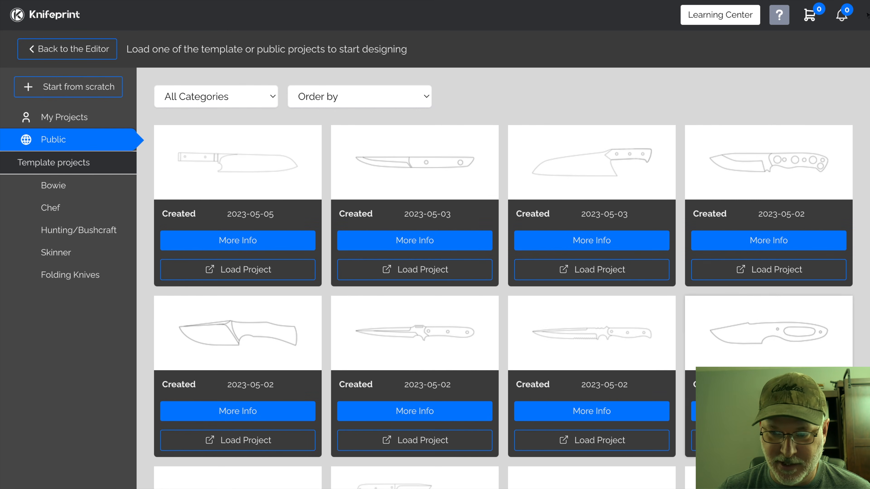
click(242, 98)
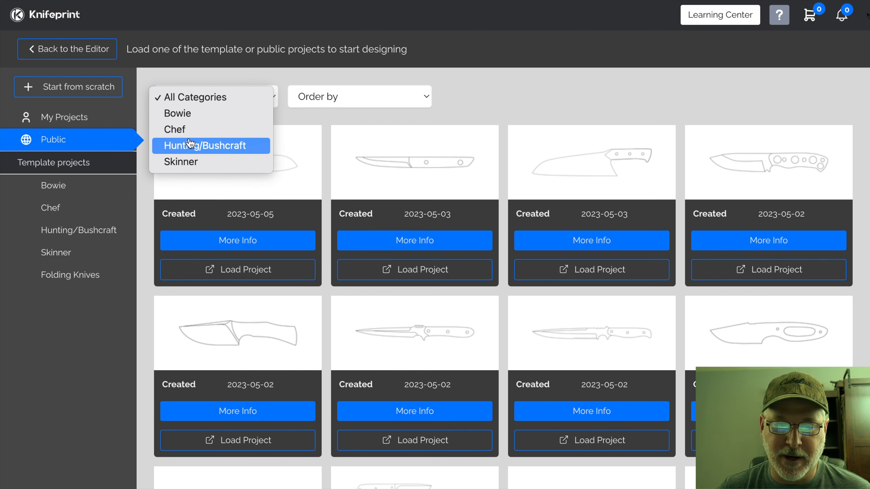
click(255, 78)
click(327, 97)
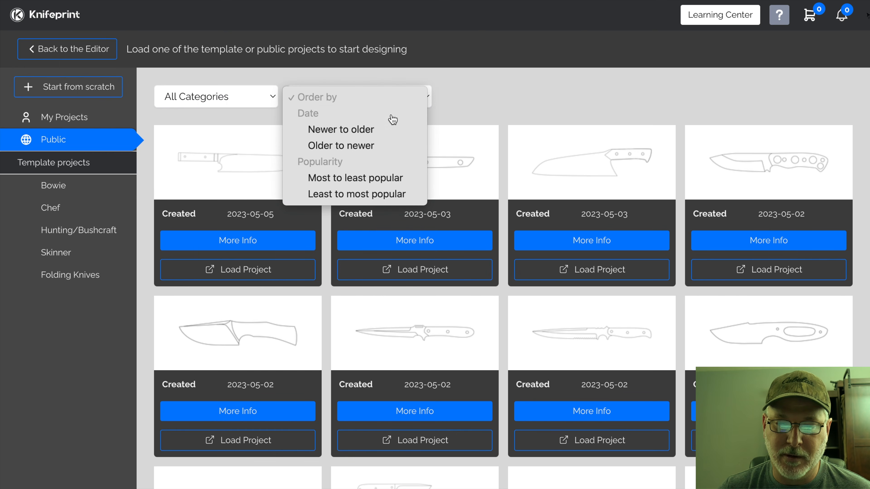
click(509, 126)
Look through the Bowie, Chef and Hunting/Bushcraft template projects
click(70, 188)
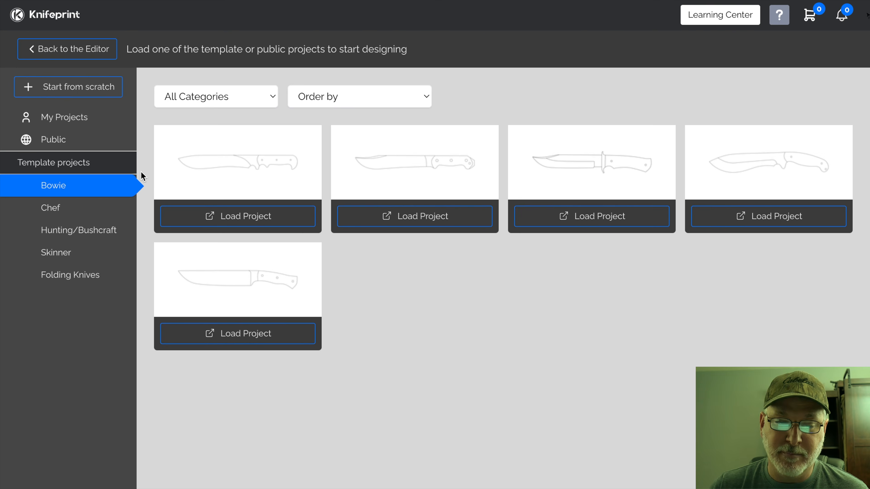
click(56, 210)
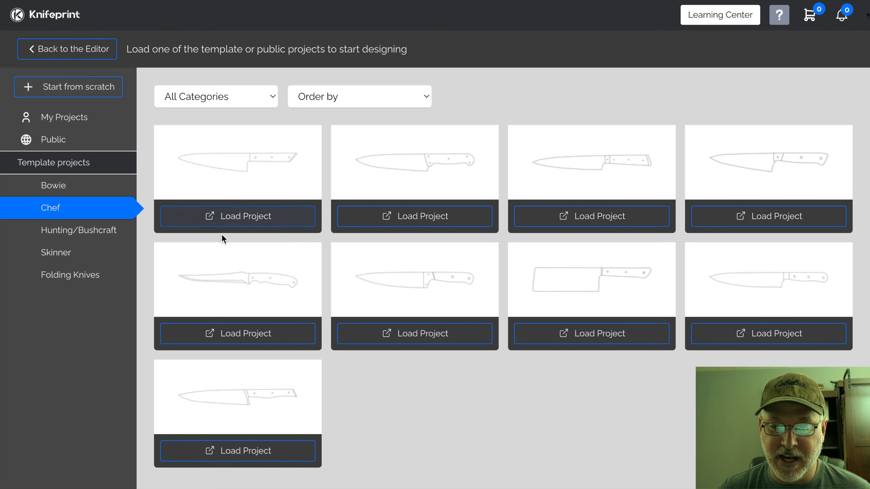
click(57, 233)
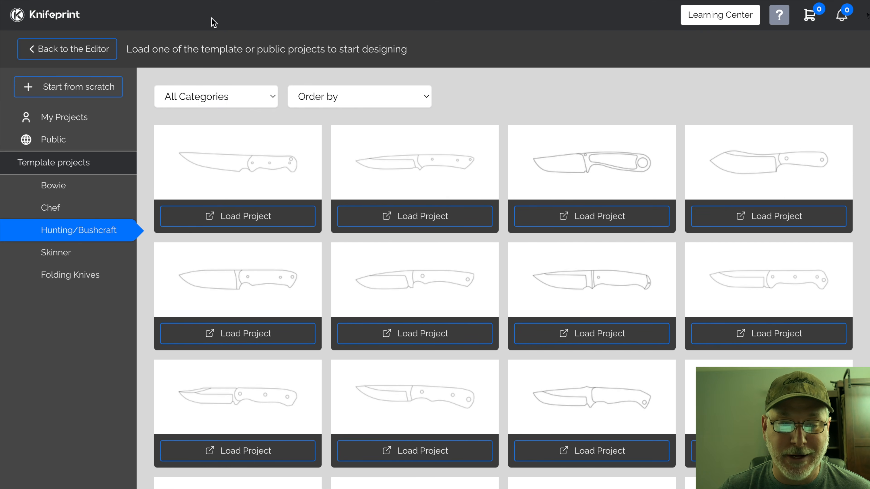
Start a project from scratch and load SanMai3-2.jpeg as the background image to trace
click(66, 92)
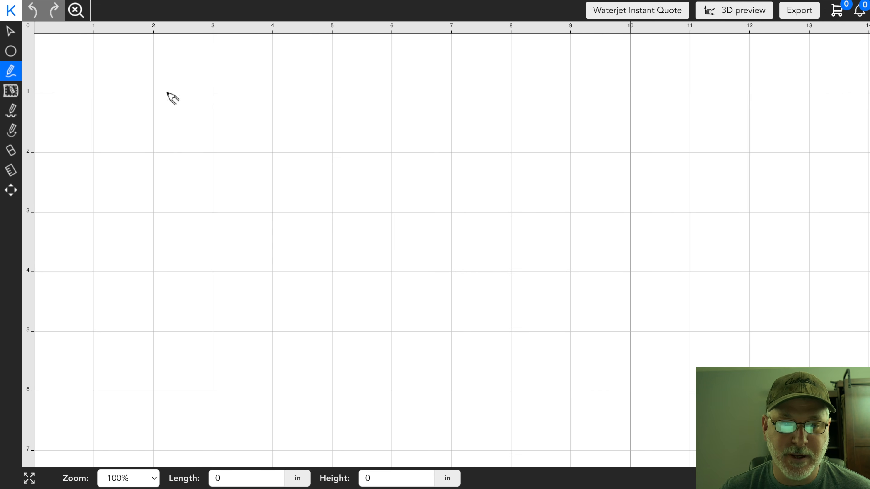
click(8, 10)
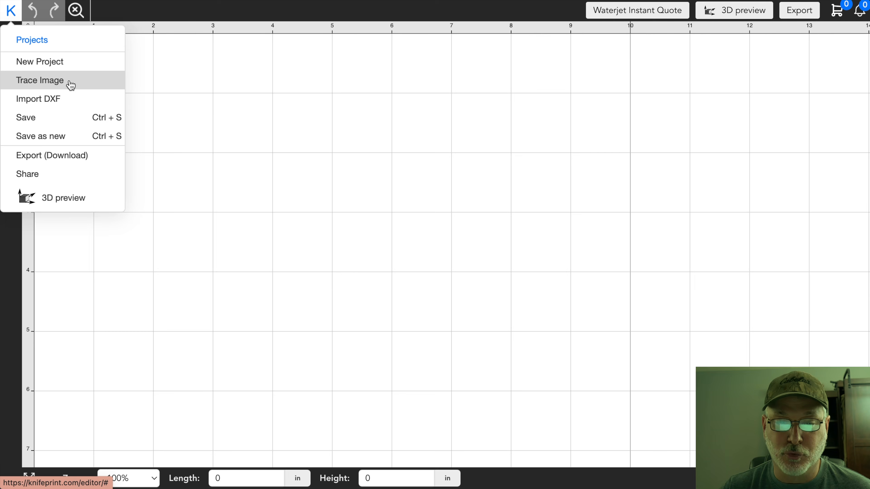
click(102, 92)
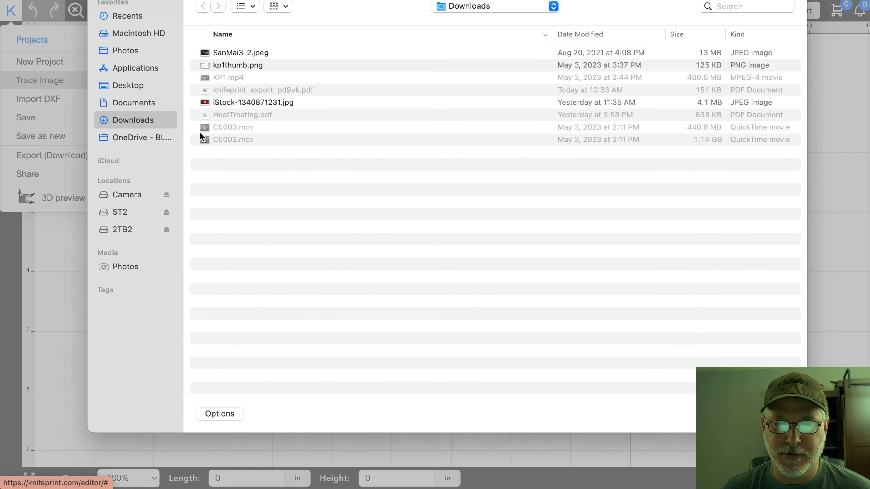
click(253, 53)
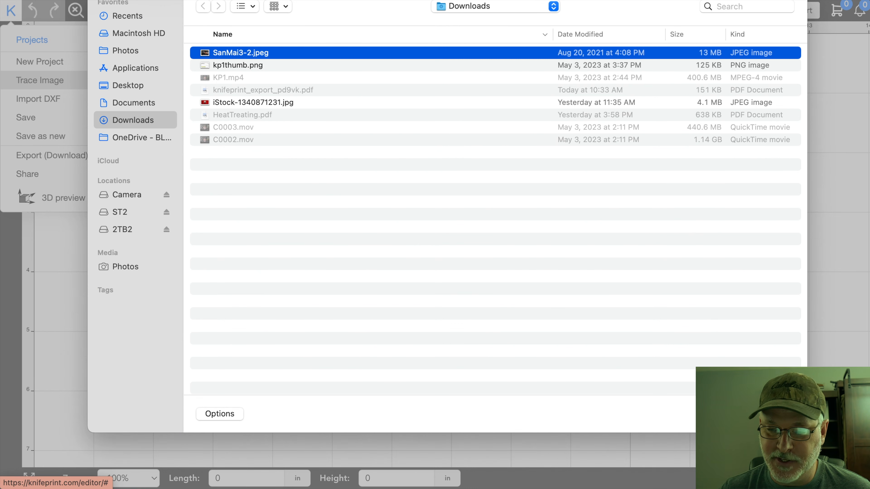
key(Return)
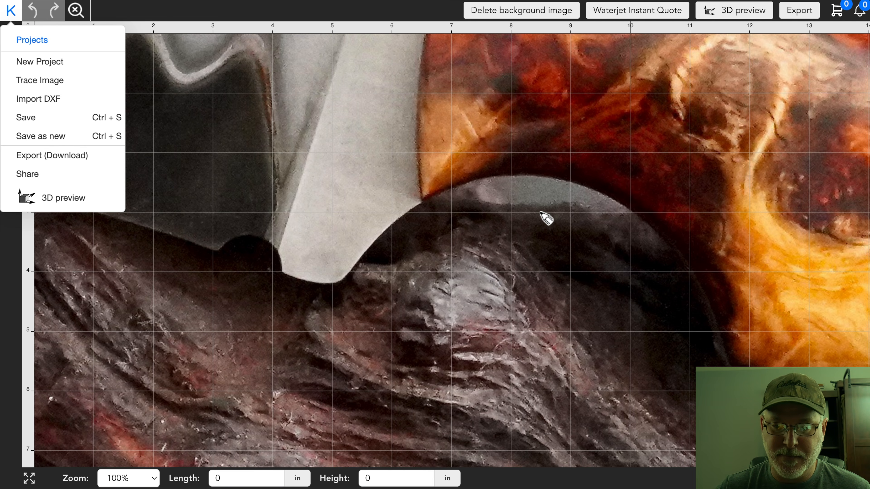
Trace the knife's lower outline with straight segments from the blade tip along the cutting edge and through the finger groove
scroll(546, 218, down, 10)
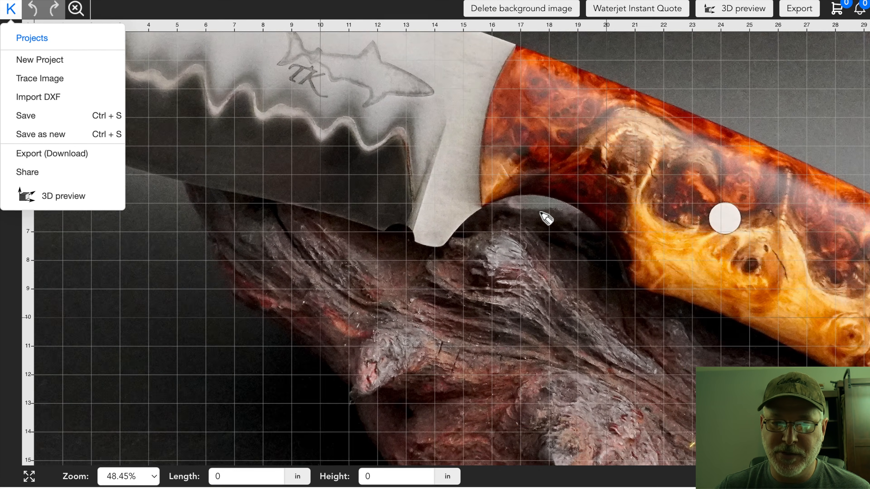
scroll(546, 218, down, 6)
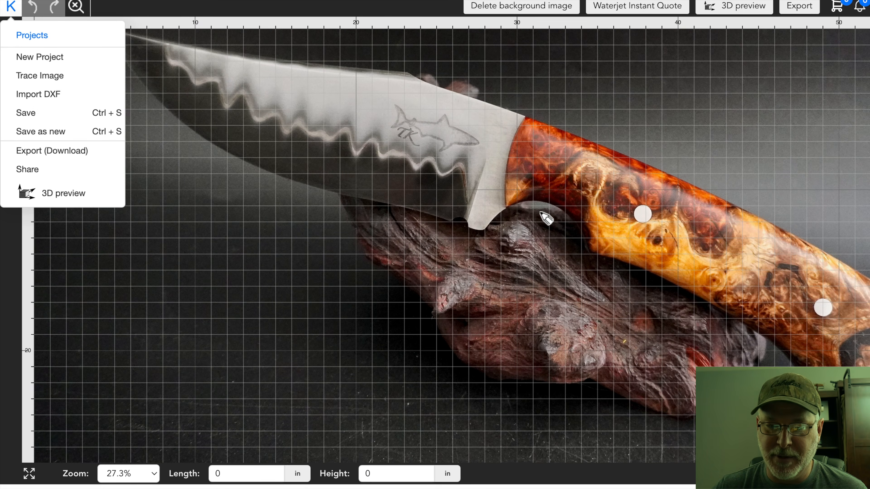
scroll(545, 218, down, 3)
scroll(831, 263, up, 1)
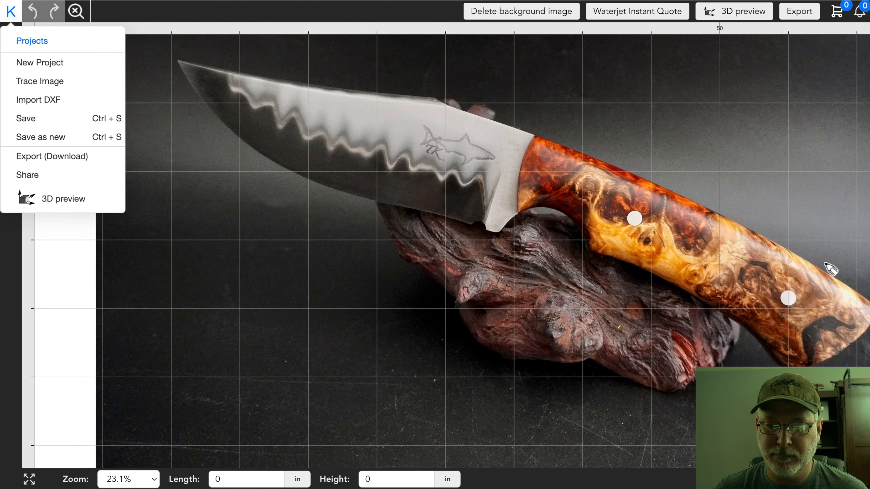
scroll(831, 269, up, 1)
scroll(214, 281, down, 2)
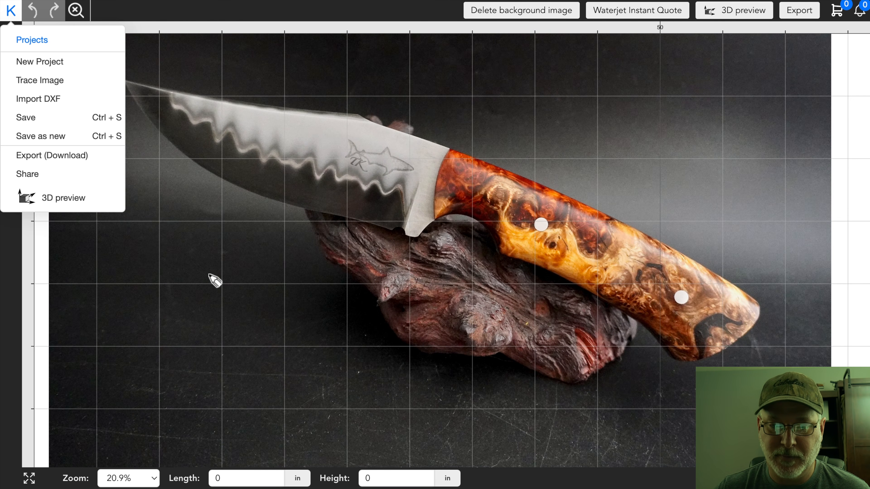
scroll(213, 282, down, 1)
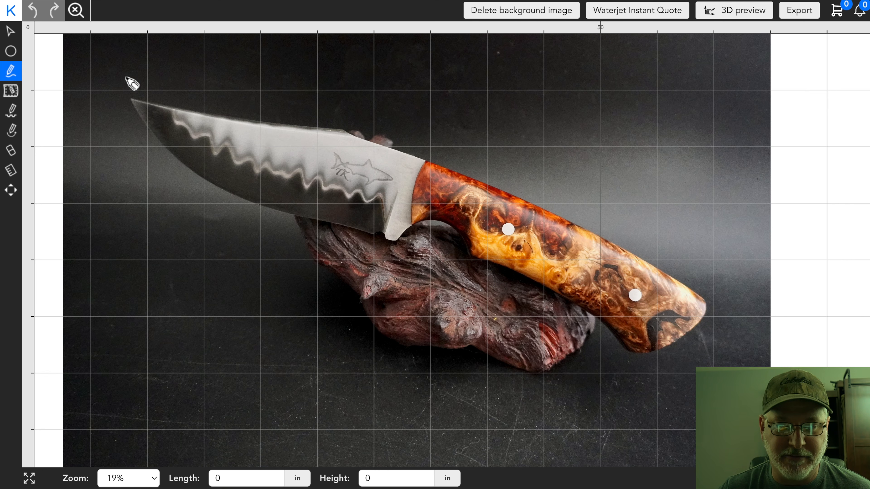
click(132, 99)
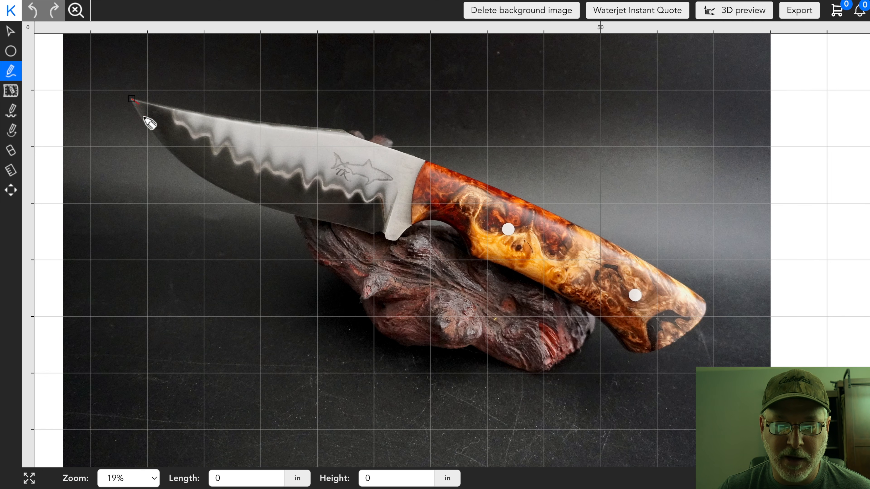
click(594, 324)
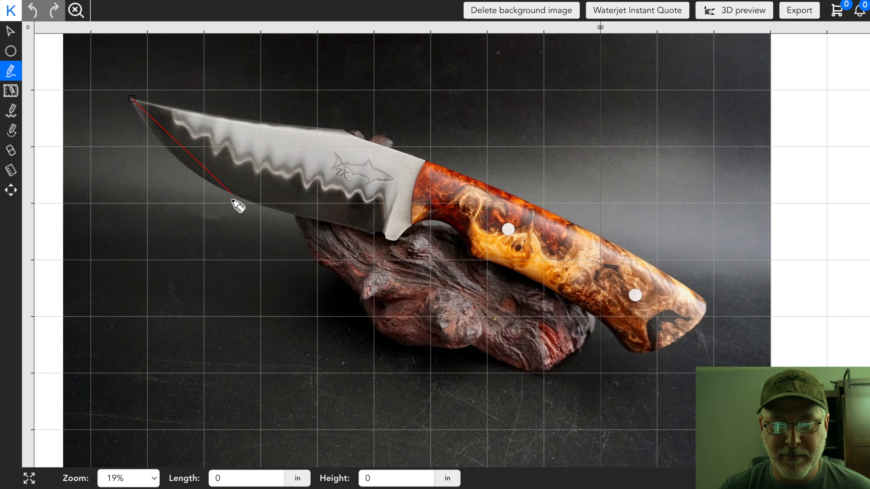
click(230, 193)
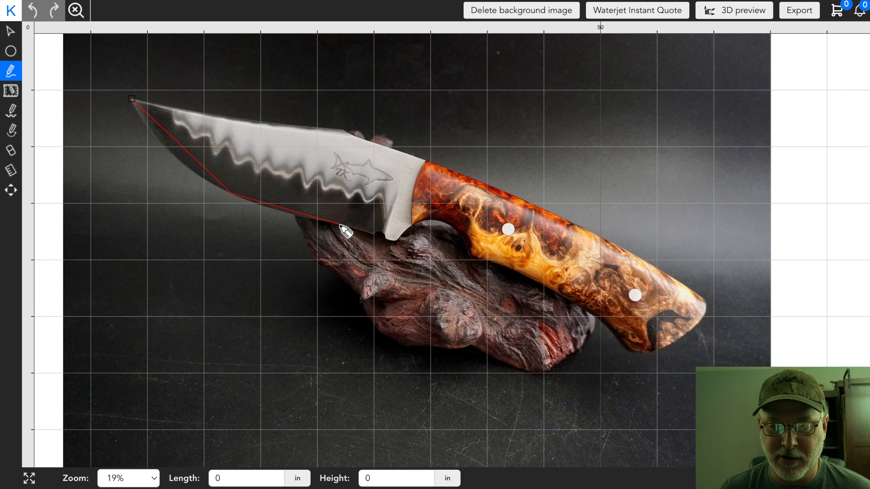
click(397, 241)
click(442, 222)
click(465, 254)
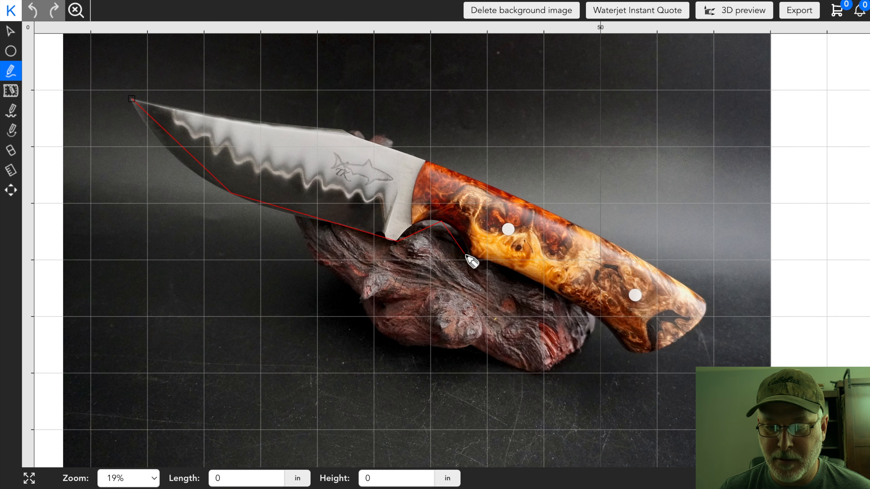
Continue the outline around the handle's underside, butt and spine and close it at the blade tip, about 50.7 by 22.1 in overall
click(554, 291)
click(627, 349)
click(679, 339)
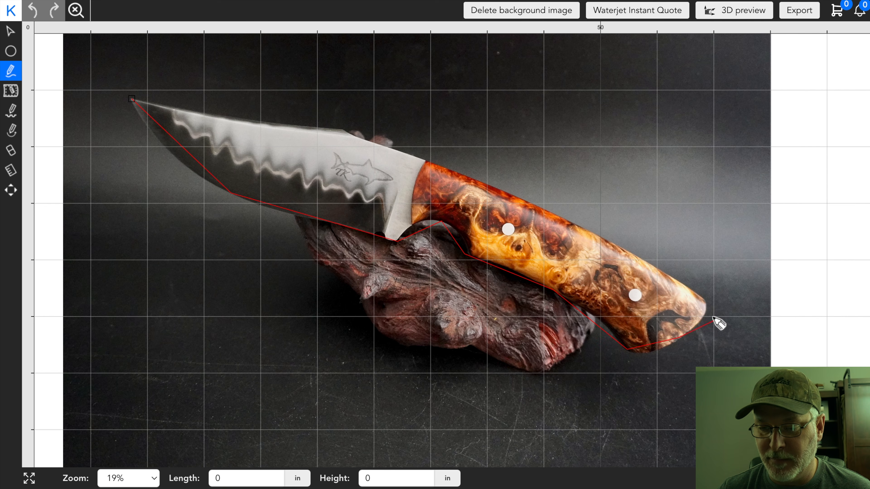
click(706, 305)
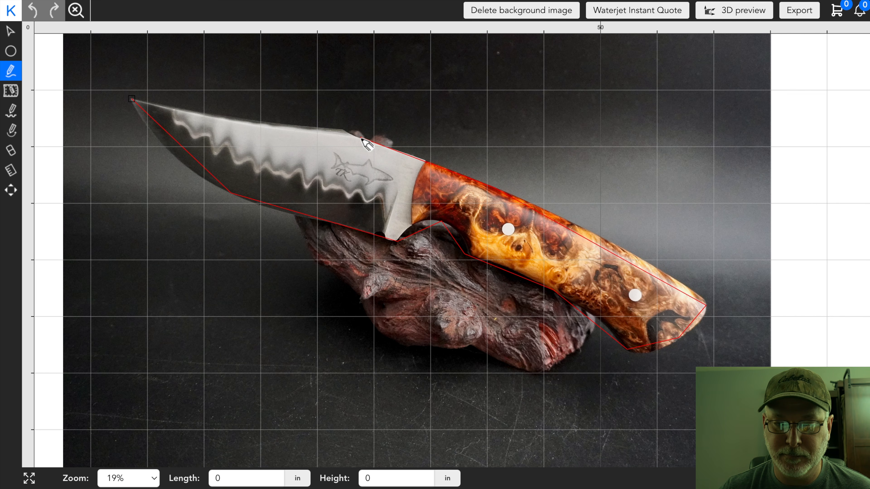
click(329, 126)
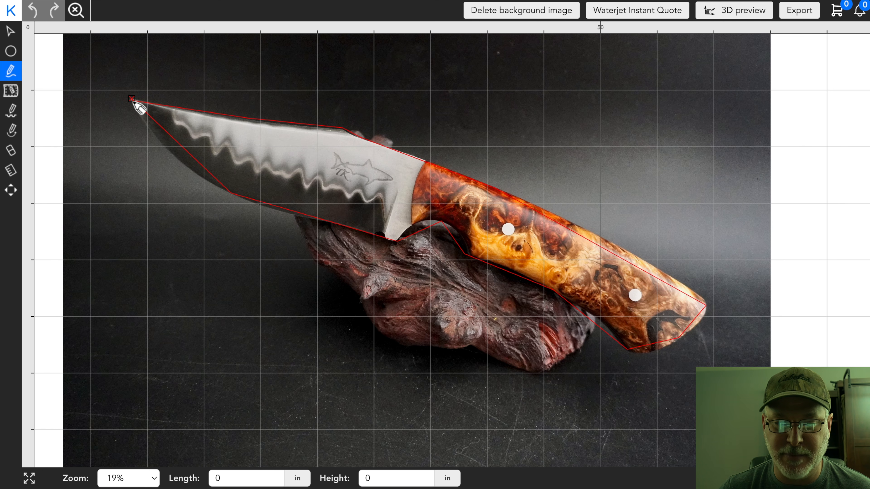
click(132, 99)
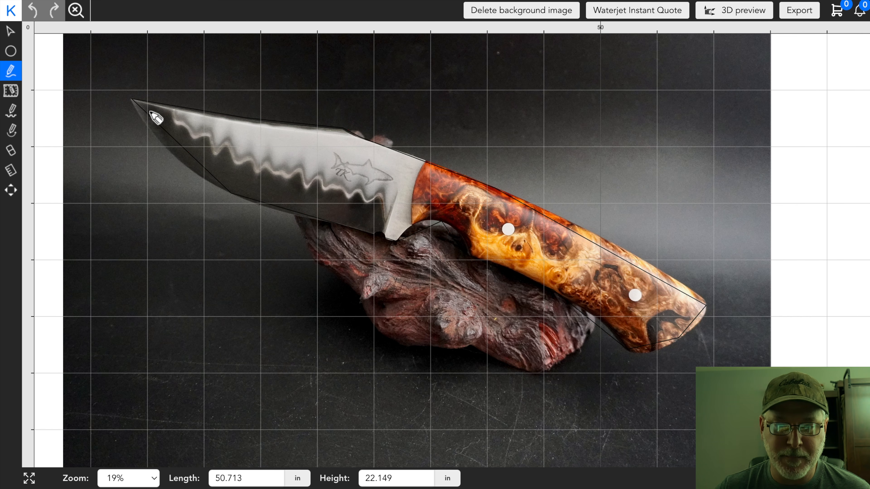
Reposition the outline's blade tip point and the belly point on the cutting edge to match the photo
click(11, 32)
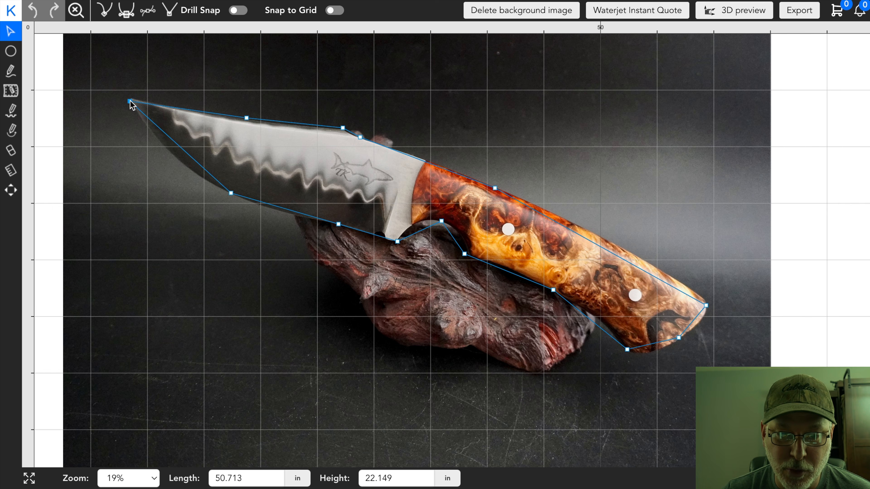
drag(130, 100, 129, 99)
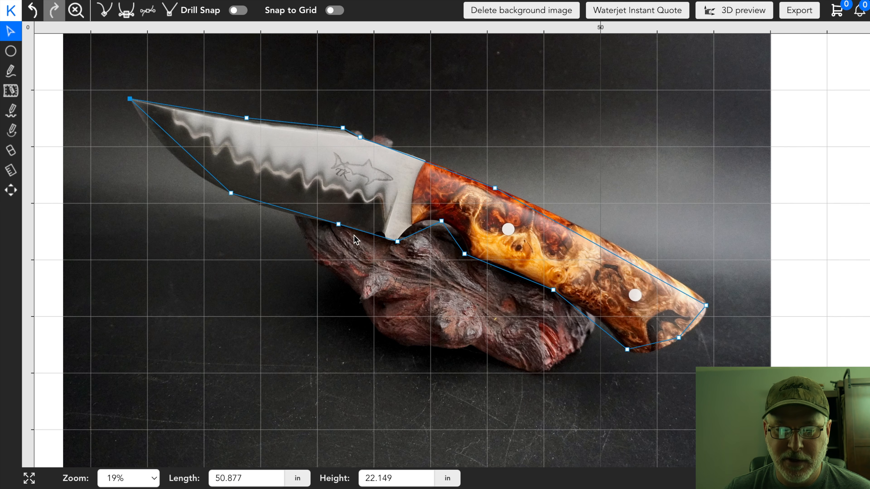
drag(231, 194, 227, 192)
Convert the belly point on the cutting edge to a curve and adjust the point and its handles to follow the blade
click(149, 8)
click(126, 11)
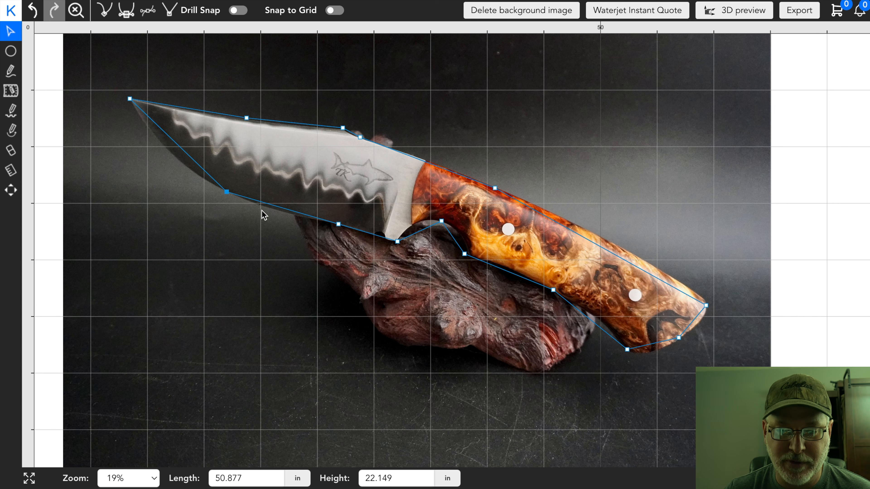
click(130, 16)
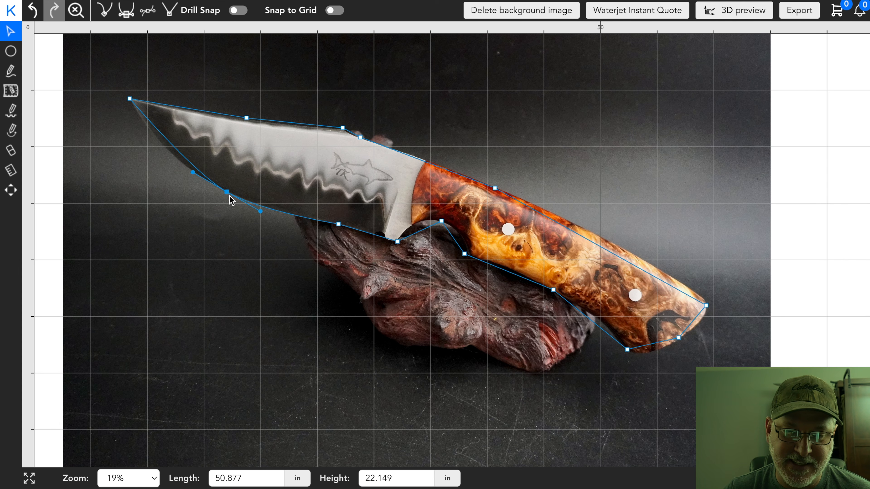
mouse_move(262, 214)
mouse_down()
mouse_move(297, 247)
mouse_move(252, 212)
mouse_move(283, 211)
mouse_move(257, 215)
mouse_move(353, 238)
mouse_move(237, 198)
mouse_move(234, 207)
mouse_move(238, 197)
mouse_move(271, 214)
mouse_up()
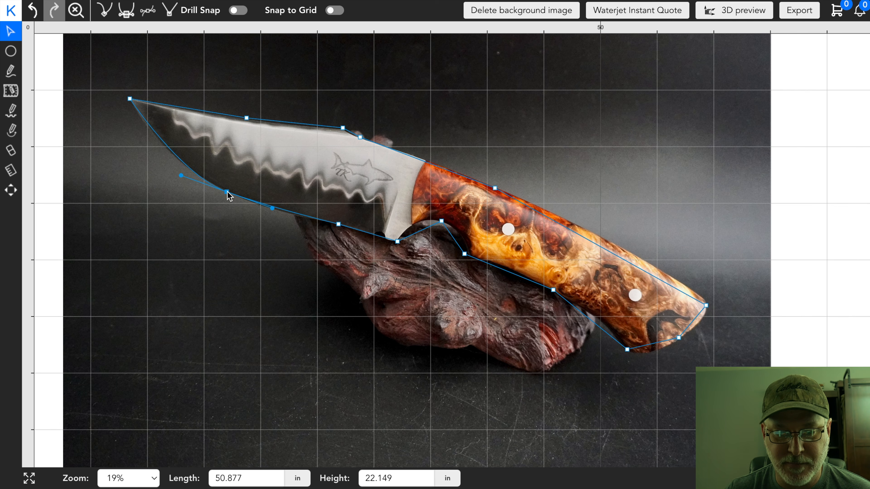
drag(228, 196, 281, 210)
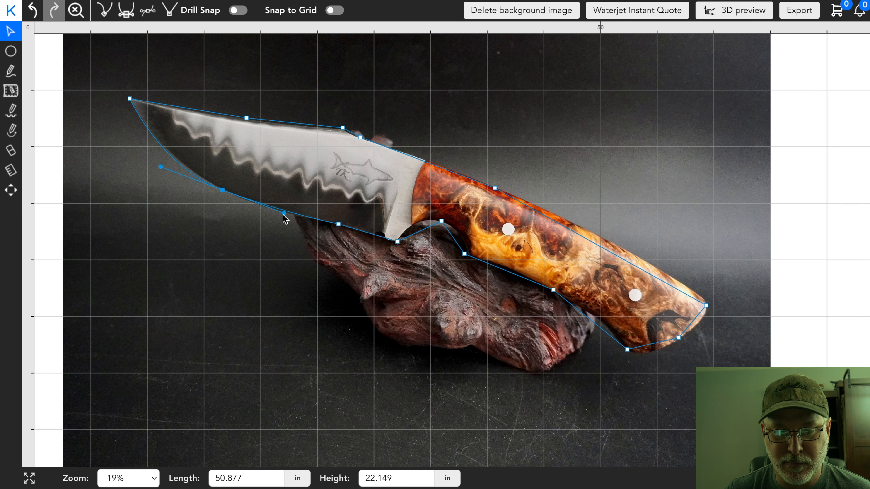
drag(284, 213, 283, 218)
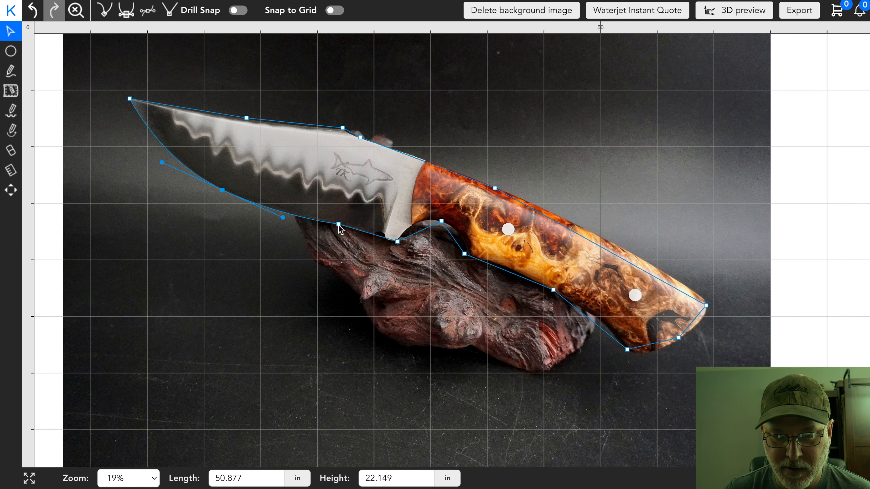
Convert the rear cutting-edge point to a curve, then reposition the heel point to match the photo and convert it to a curve
click(339, 224)
click(126, 10)
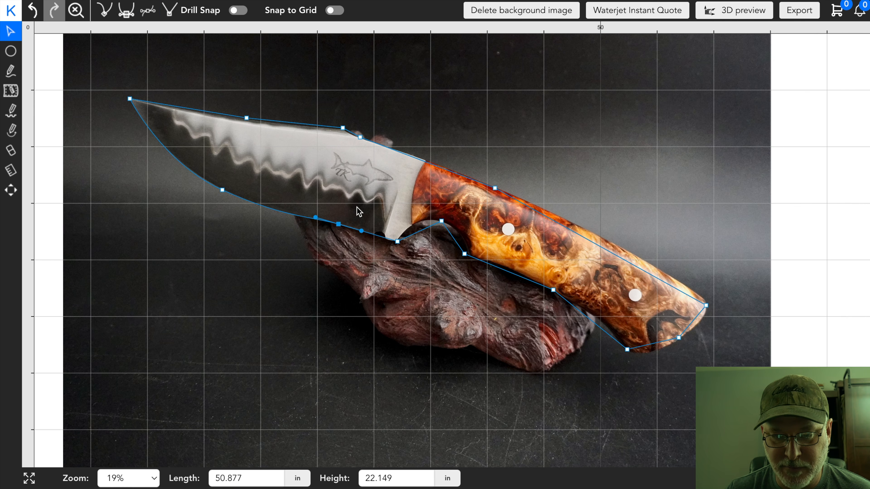
click(398, 242)
drag(397, 244, 395, 245)
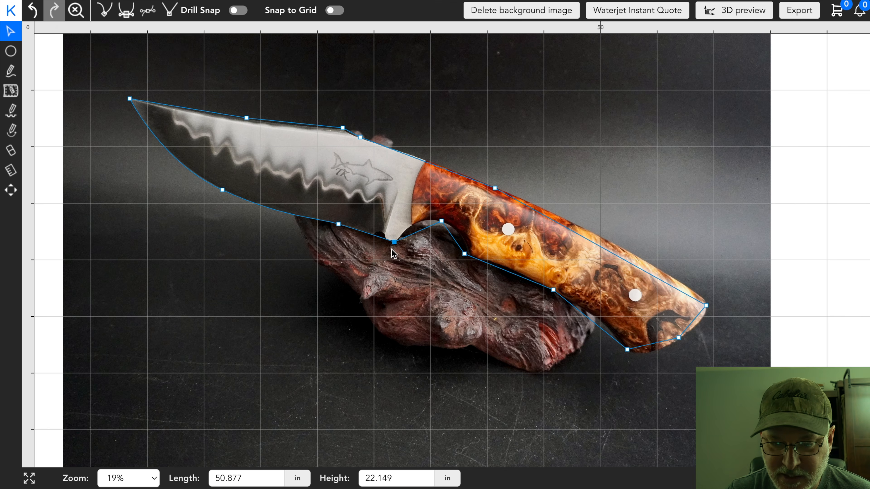
click(126, 10)
Convert the finger groove's top point to a curve and adjust its handles and the heel point's handles to round the groove along the photo
click(442, 222)
click(126, 10)
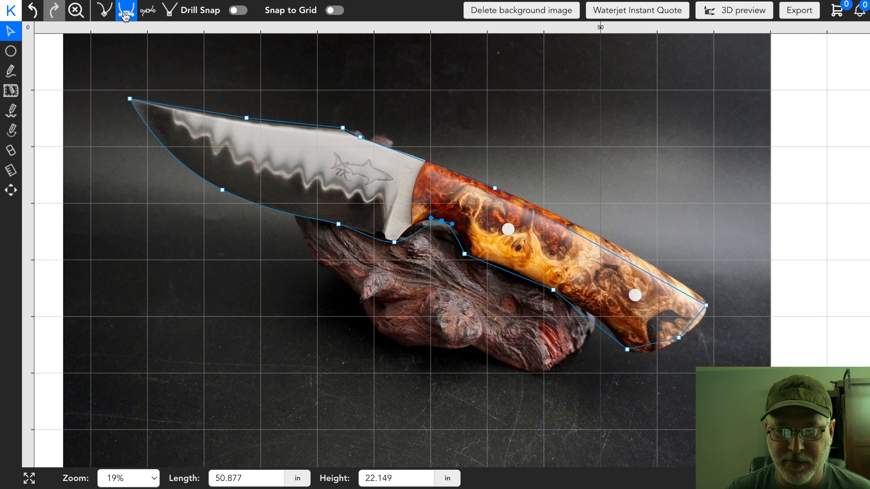
drag(431, 219, 410, 214)
click(395, 243)
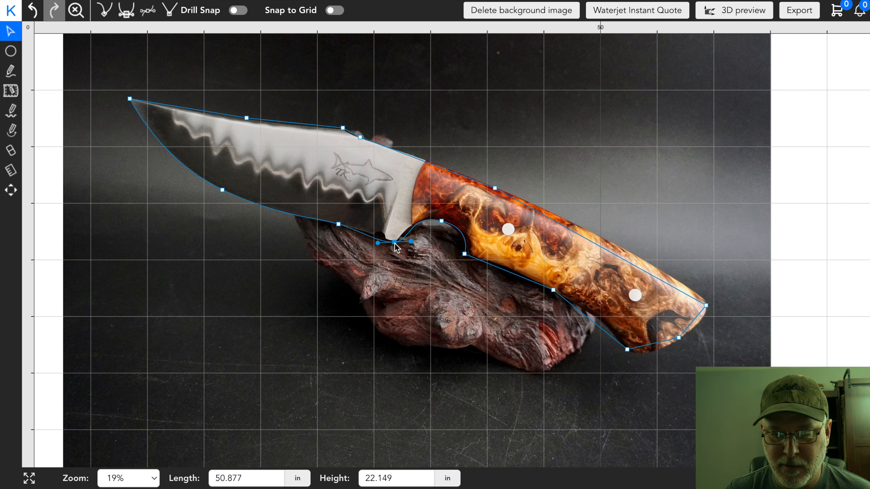
scroll(396, 247, up, 5)
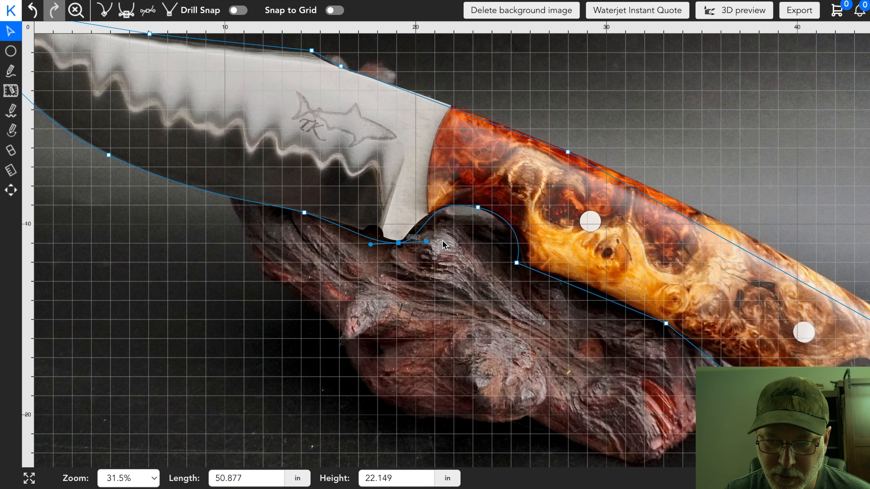
drag(425, 243, 401, 243)
click(477, 208)
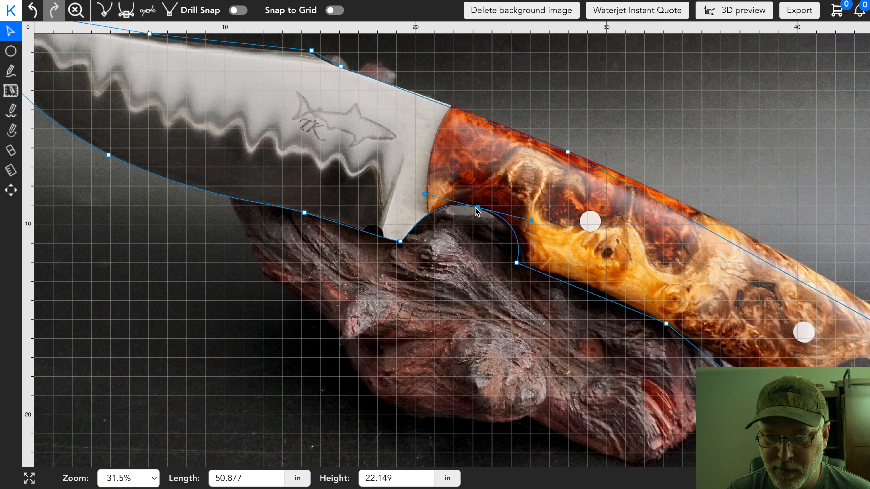
drag(532, 221, 477, 211)
Convert the point behind the finger groove and the point on the handle's underside to curves, adjusting their handles to follow the grip
click(516, 262)
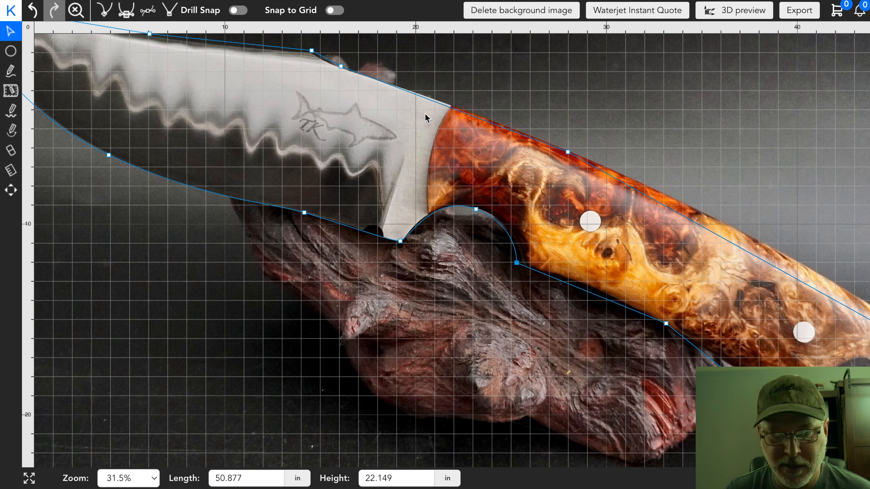
key(ctrl+2)
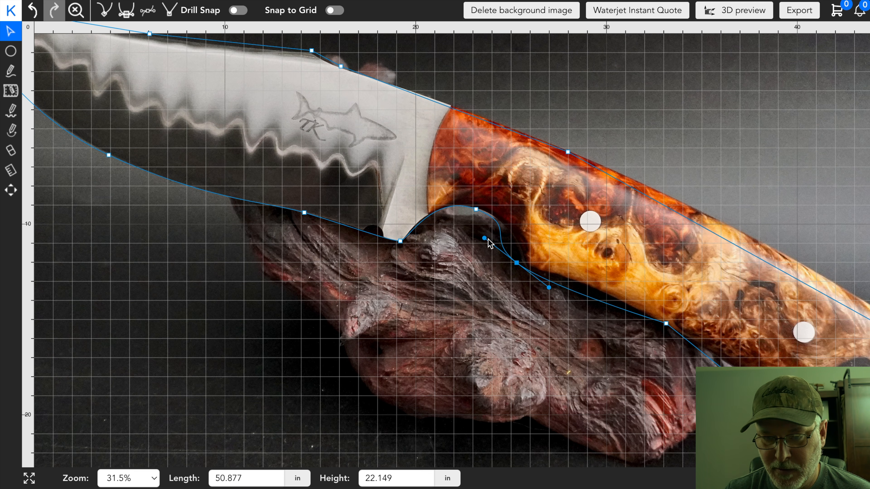
drag(484, 238, 512, 260)
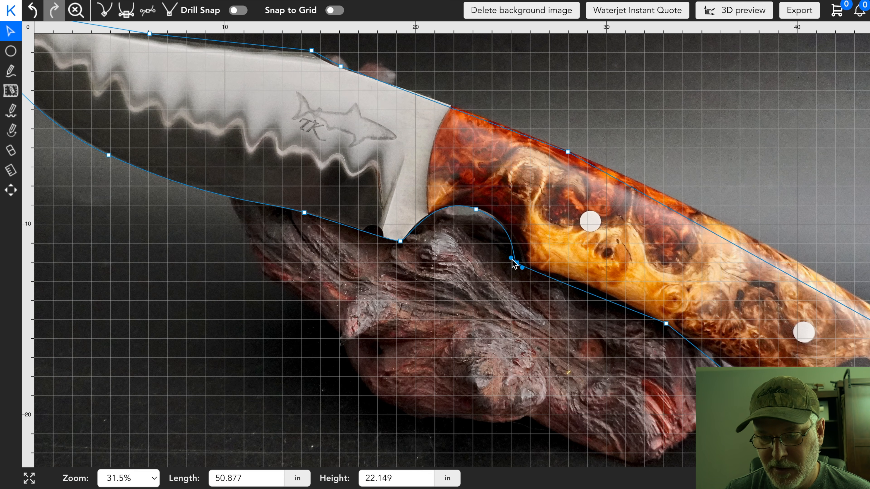
click(666, 323)
click(145, 10)
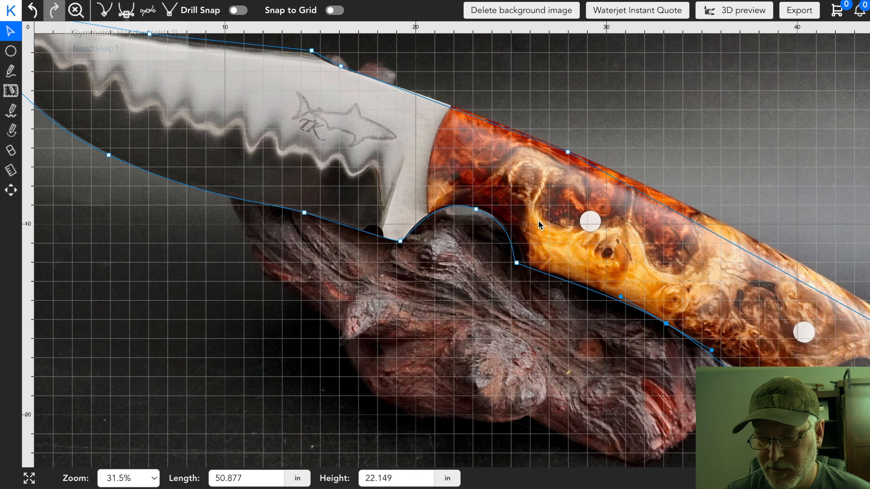
drag(712, 351, 743, 365)
click(516, 262)
drag(522, 268, 524, 270)
Convert the lowest butt point to a curve and reposition it and the handle's underside curve to match the photo
click(791, 425)
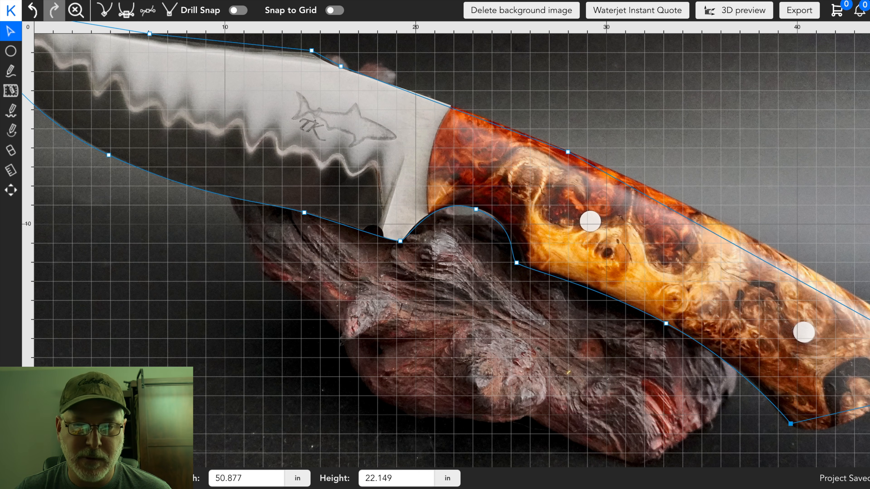
click(126, 10)
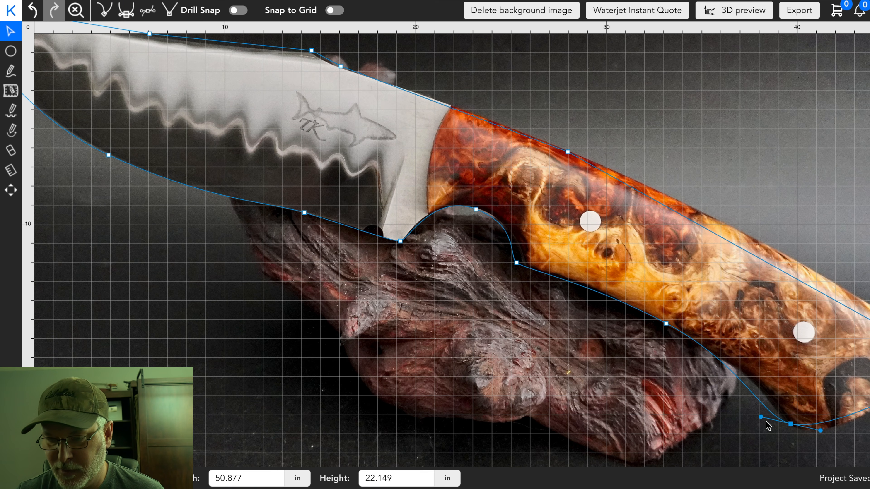
scroll(439, 253, down, 3)
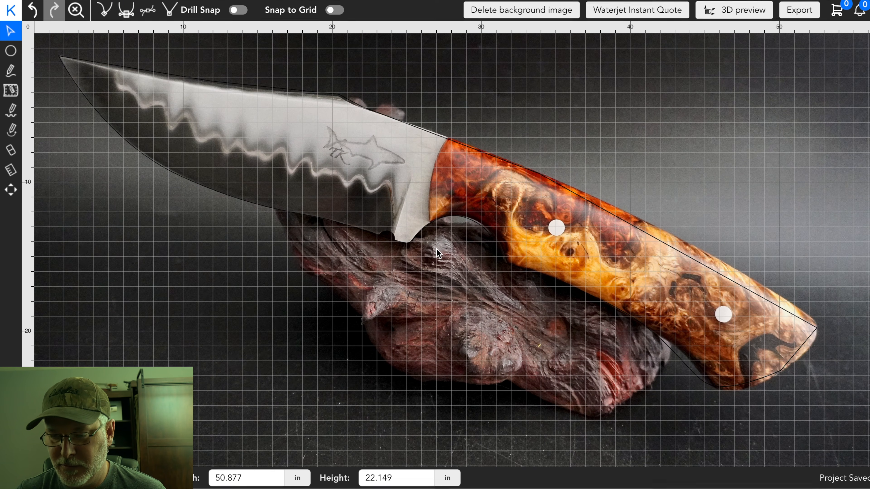
drag(714, 387, 723, 392)
drag(616, 307, 641, 325)
Convert the two remaining butt points to curves and adjust them to round the handle's end along the photo
click(781, 372)
click(126, 11)
drag(782, 371, 783, 372)
click(817, 328)
click(126, 11)
click(823, 366)
click(818, 329)
click(817, 329)
drag(809, 288, 819, 326)
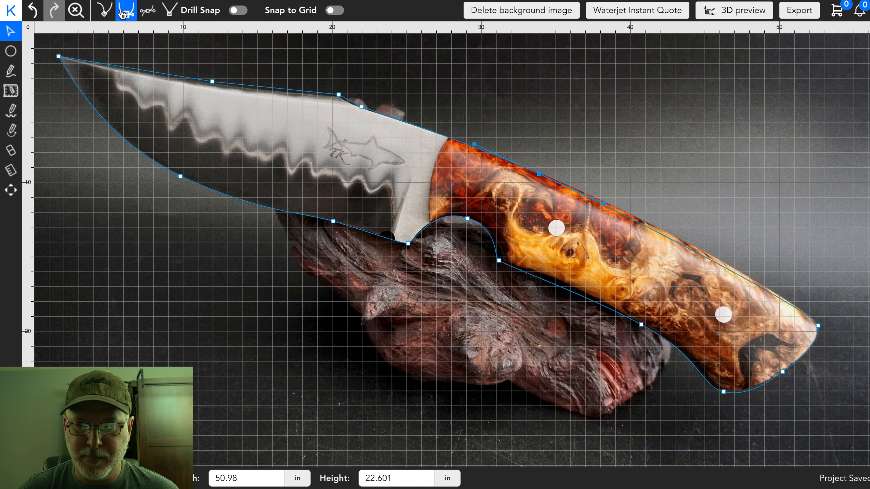
Convert the point on the handle's spine to a curve and adjust the point and its handles to follow the handle's upper edge
click(127, 11)
drag(539, 174, 546, 173)
drag(659, 228, 664, 228)
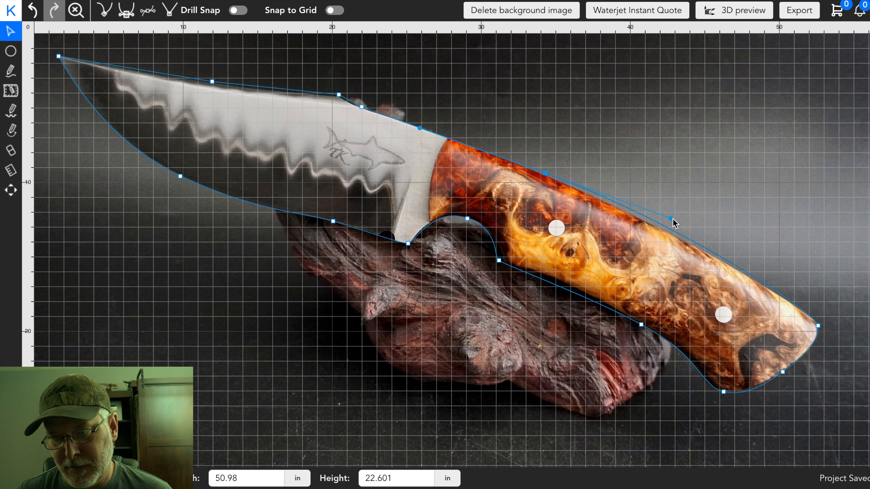
Curve and align the points along the blade's spine and its notch with the photo, and fine-tune the middle butt point
click(362, 107)
click(127, 11)
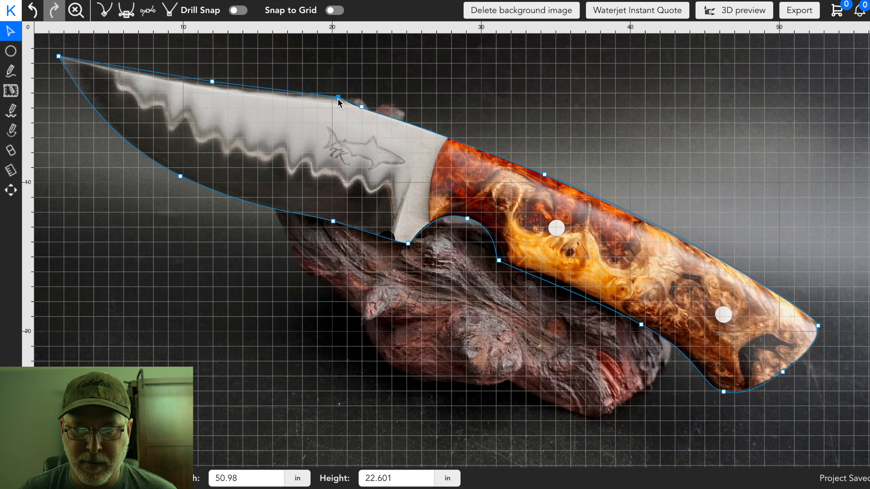
click(126, 11)
drag(213, 83, 212, 86)
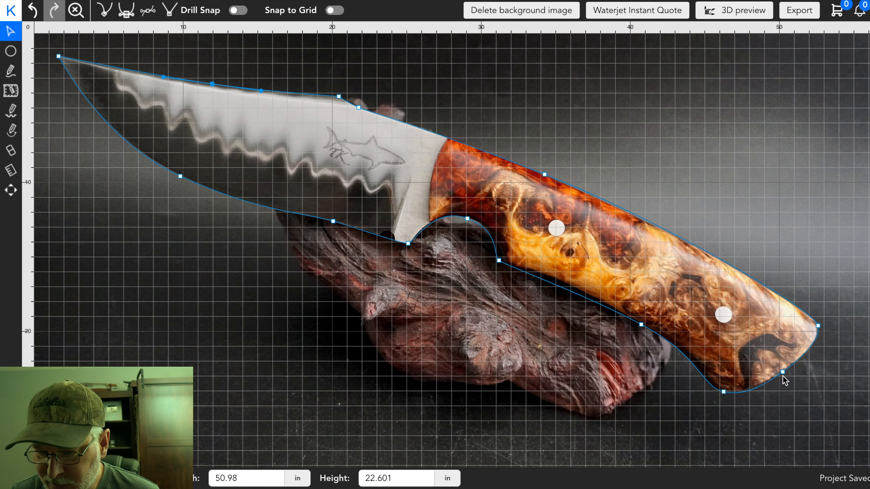
drag(784, 373, 782, 373)
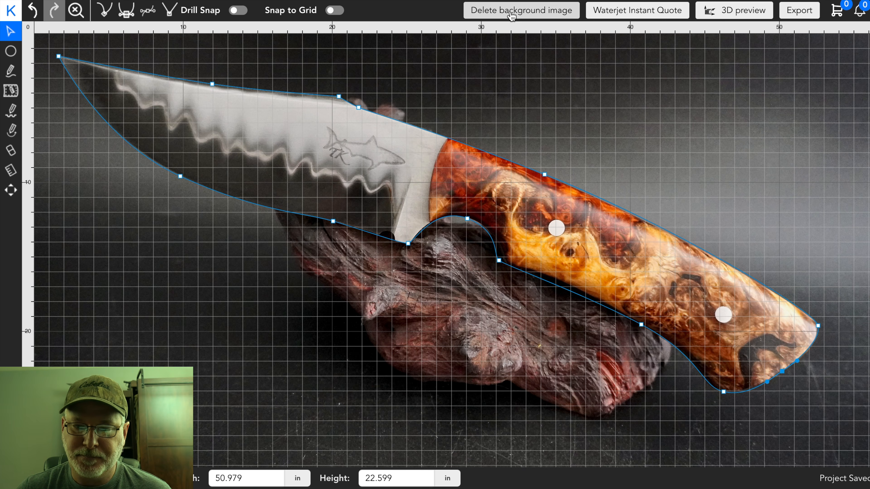
Delete the background image and rotate the knife outline until it lies roughly horizontal
click(511, 14)
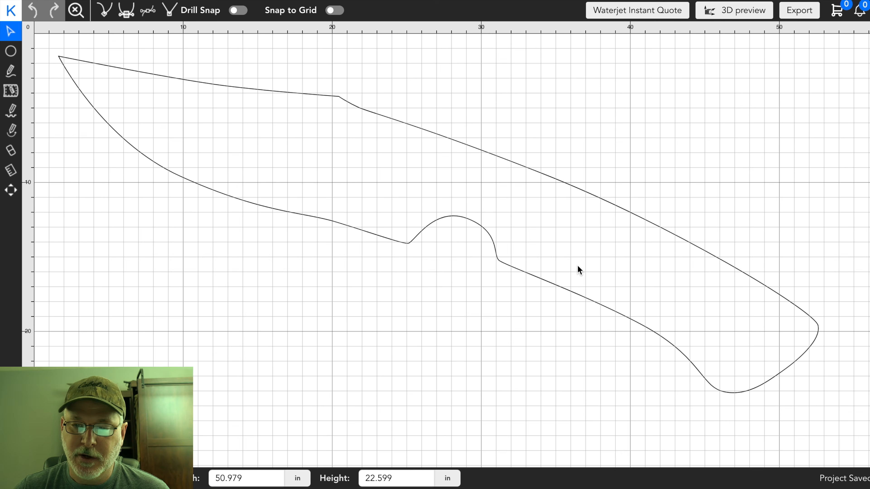
click(510, 161)
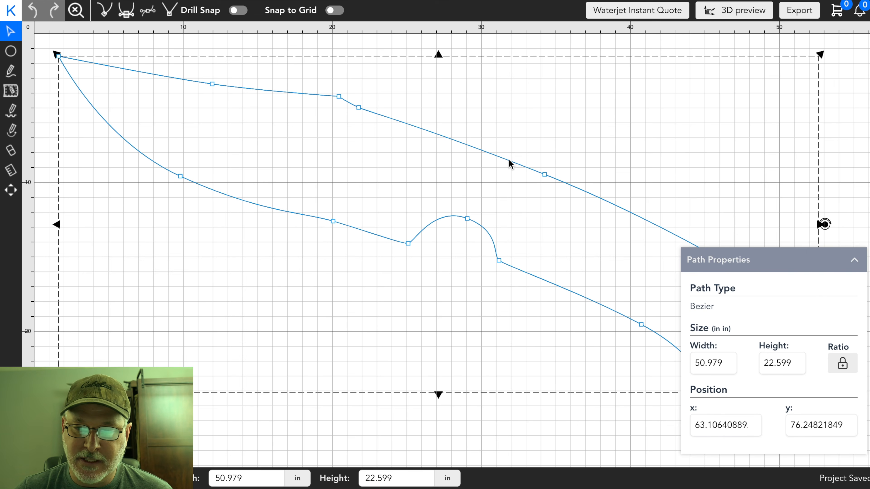
click(854, 260)
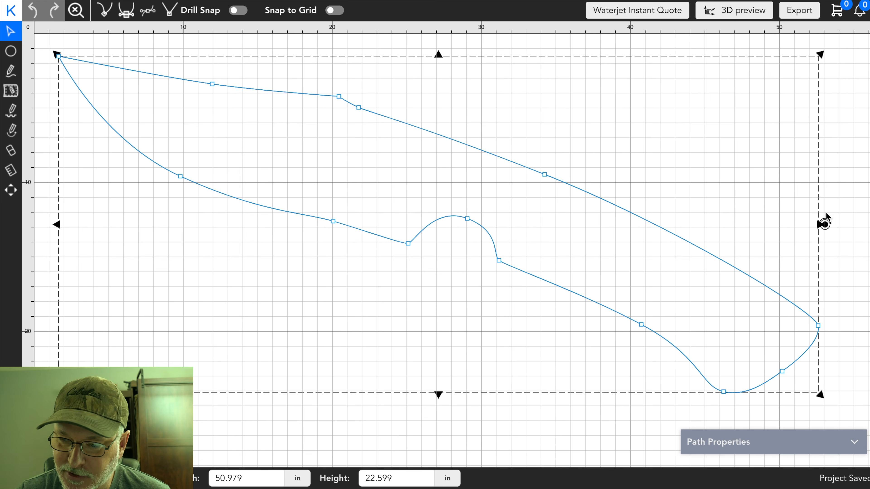
drag(825, 225, 865, 225)
scroll(612, 235, down, 2)
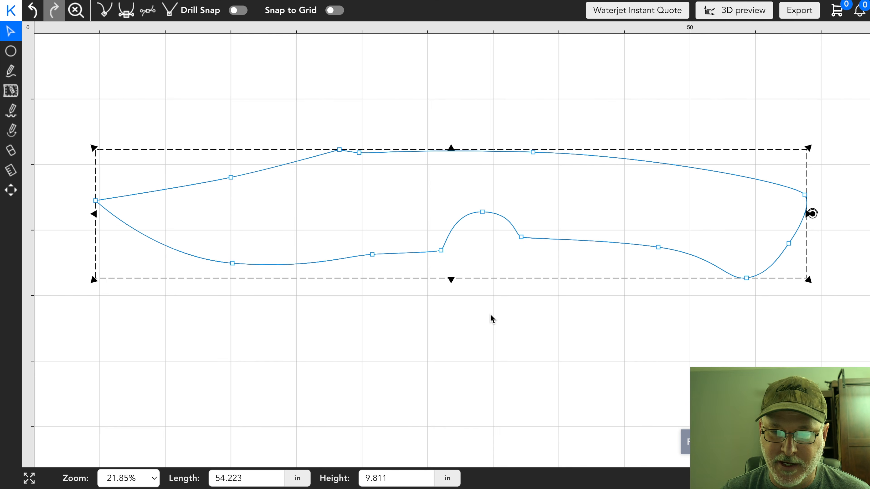
scroll(492, 319, down, 3)
scroll(492, 319, up, 1)
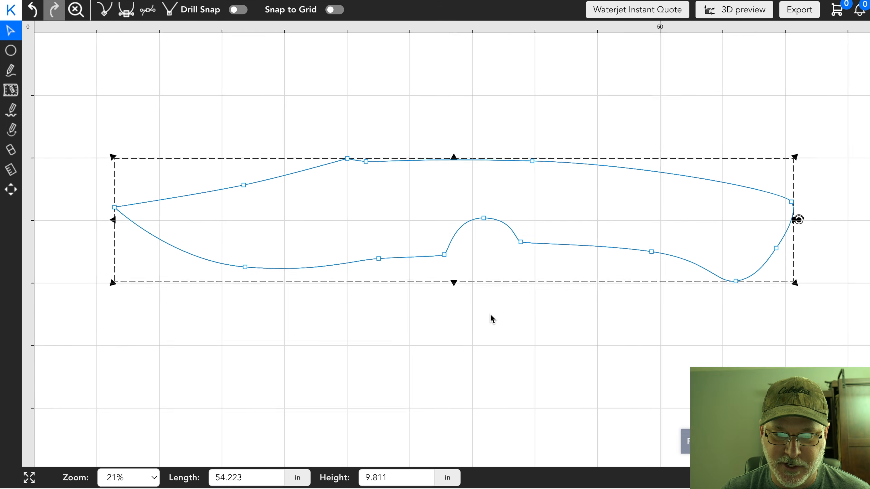
scroll(491, 319, up, 3)
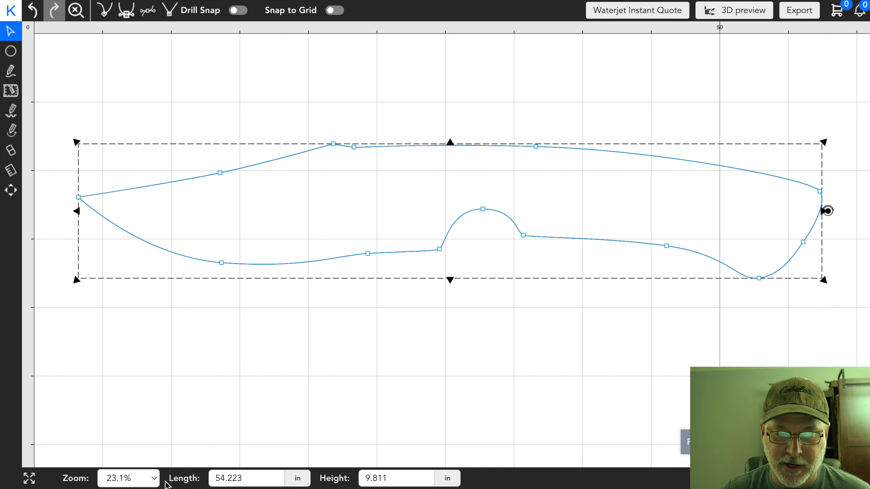
click(154, 478)
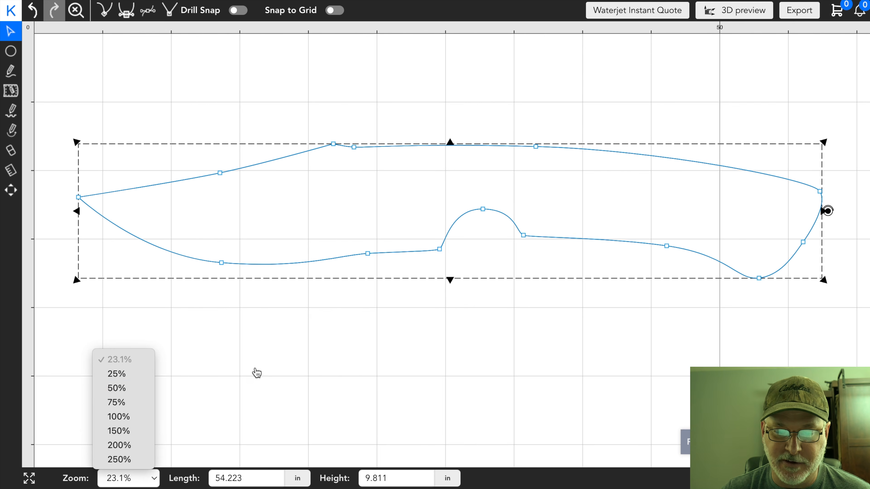
click(310, 370)
scroll(347, 311, up, 3)
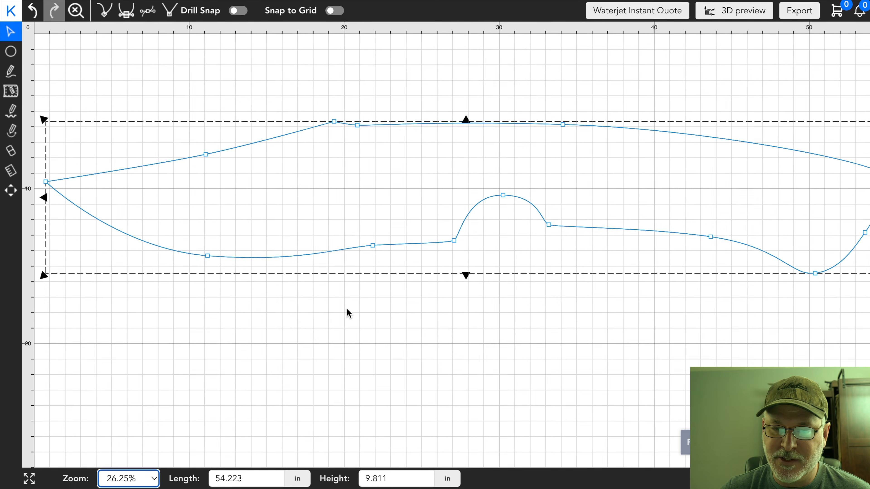
scroll(347, 308, up, 5)
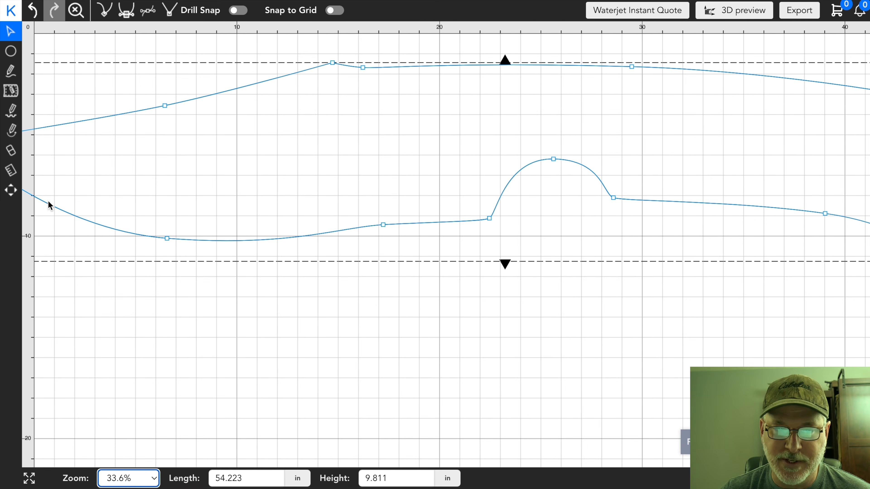
Set the knife's overall length to 9 in and bring the whole outline back into view at 100% zoom
click(75, 11)
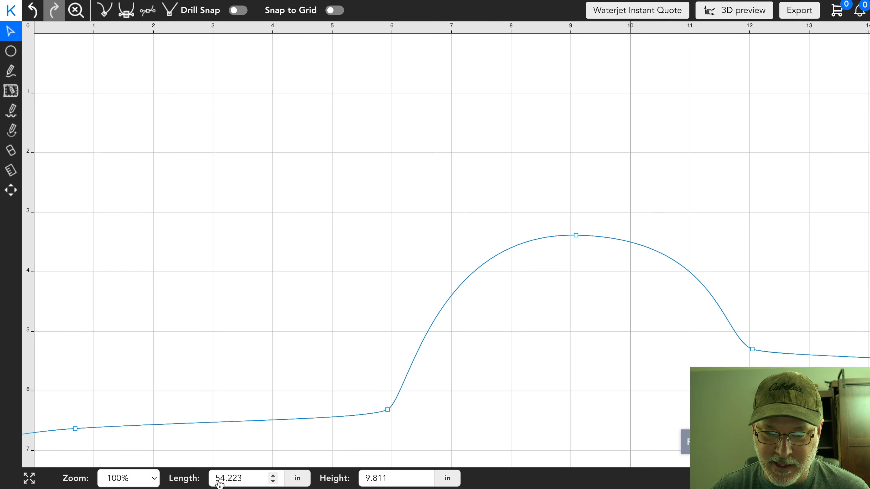
click(247, 483)
drag(246, 482, 200, 478)
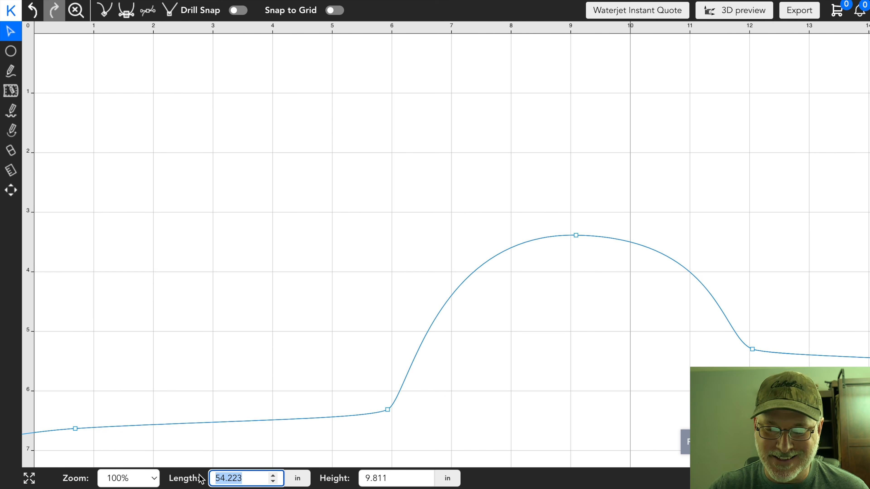
text(9)
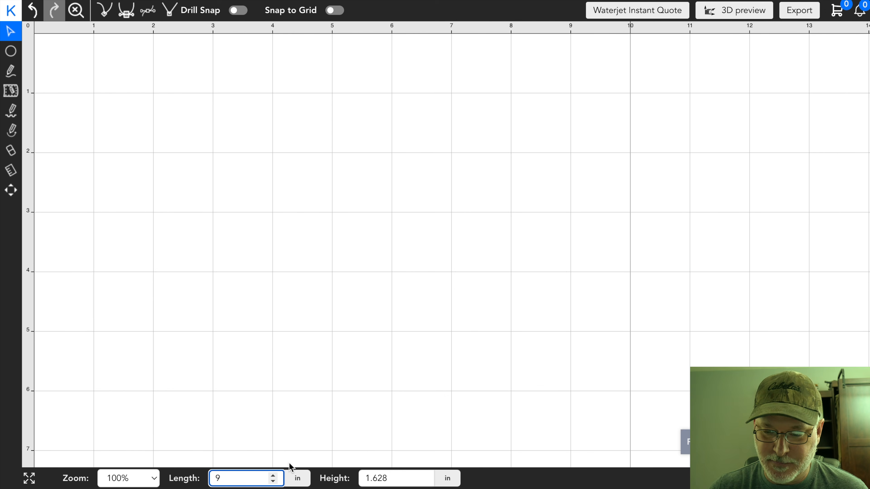
click(76, 12)
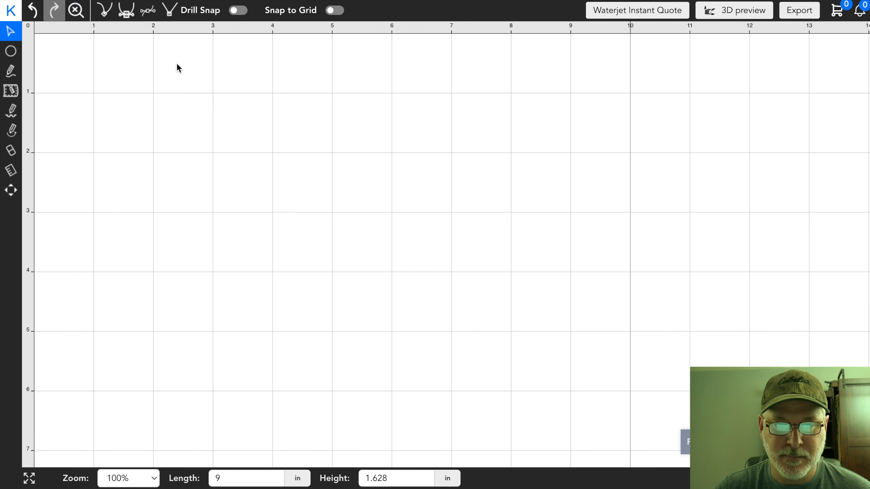
click(75, 10)
click(75, 32)
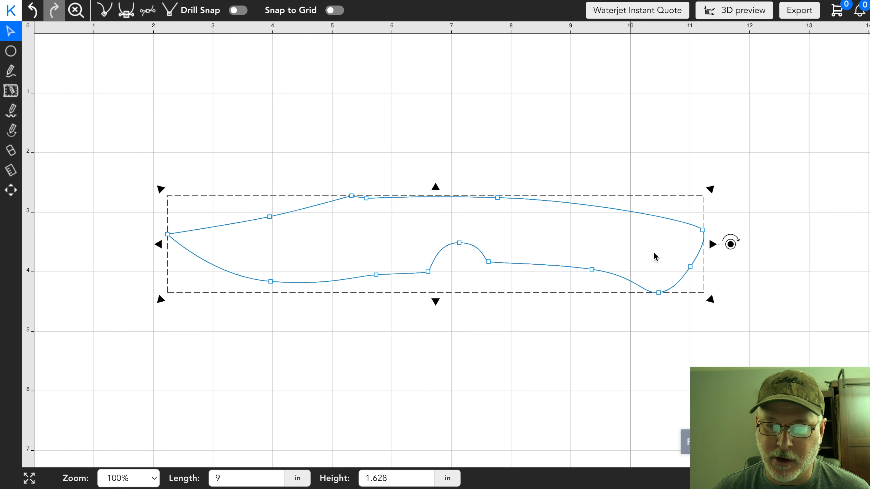
click(188, 136)
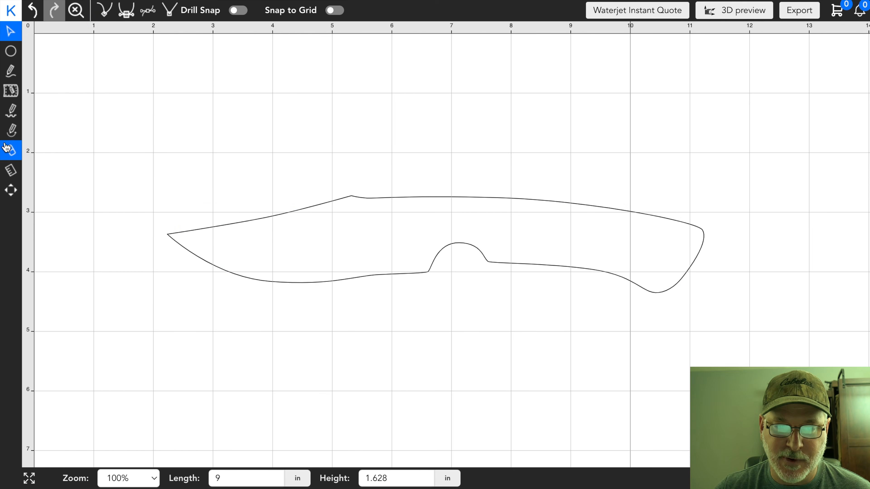
Measure along the blade from near its tip to the cutting edge by the heel, and clear the measurement
click(12, 171)
click(151, 228)
click(178, 232)
click(389, 274)
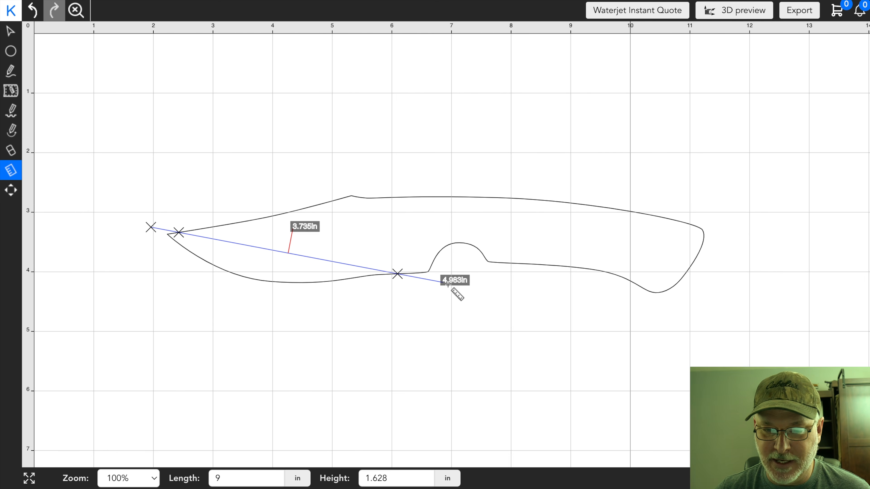
key(Escape)
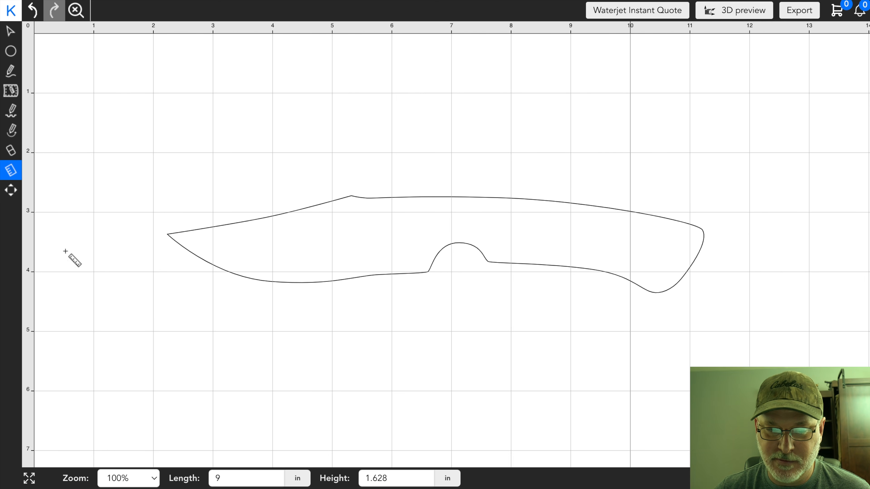
Measure the distance from just ahead of the blade tip to the heel area, and clear the measurement
click(160, 236)
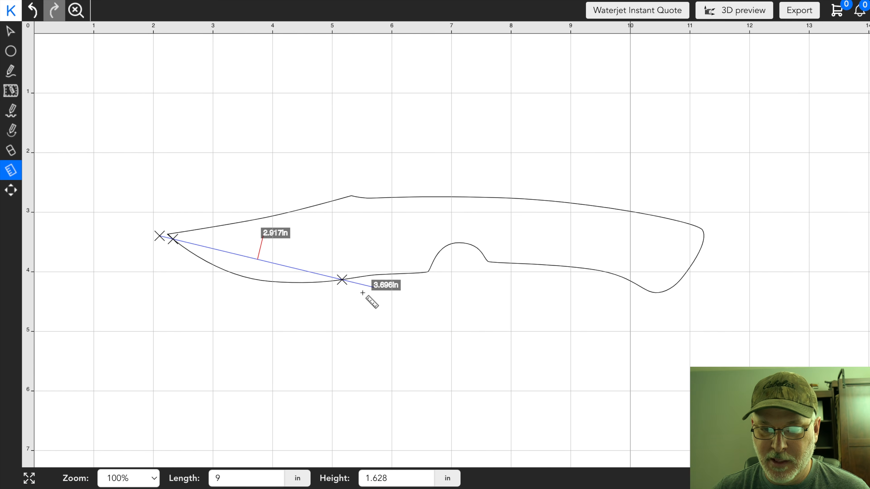
click(455, 278)
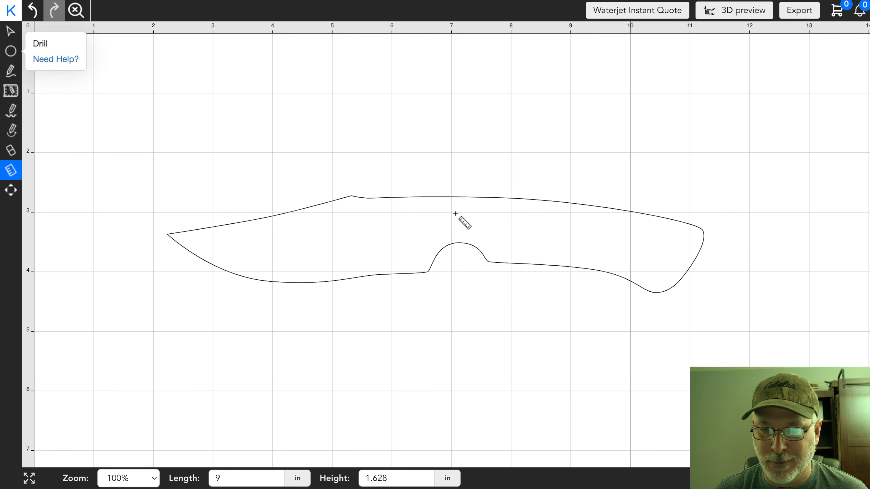
Drill a round hole about 0.34 in across in the front of the handle, behind and above the finger notch
click(10, 51)
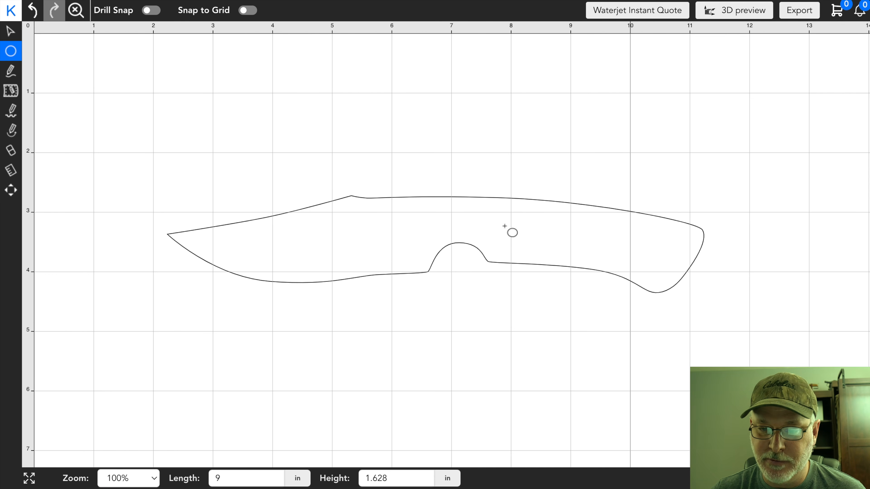
click(504, 226)
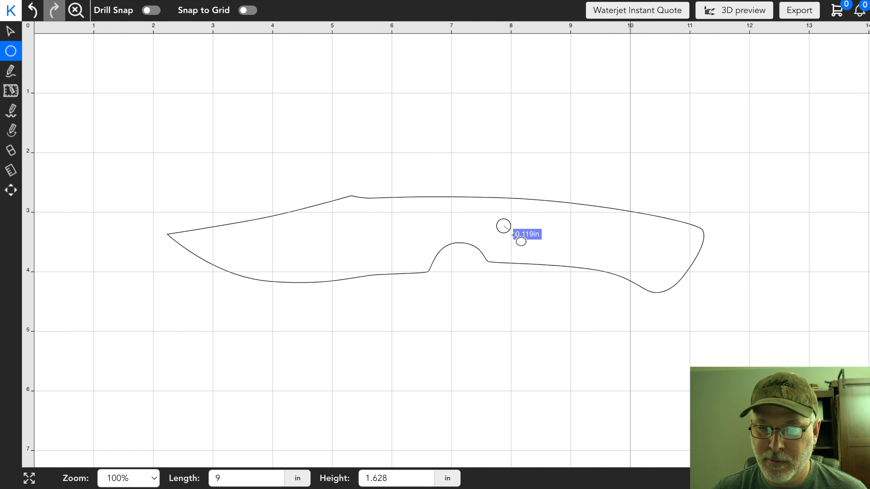
key(Escape)
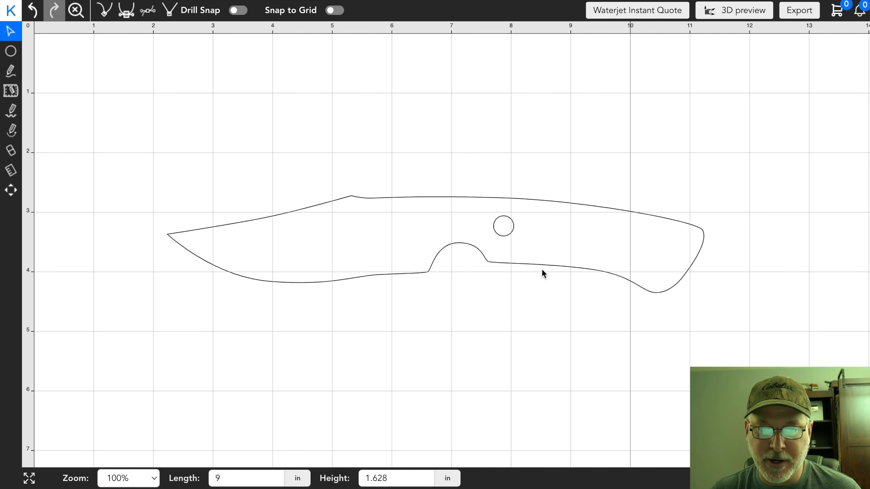
Set the handle hole's diameter to 0.1875 in
click(505, 227)
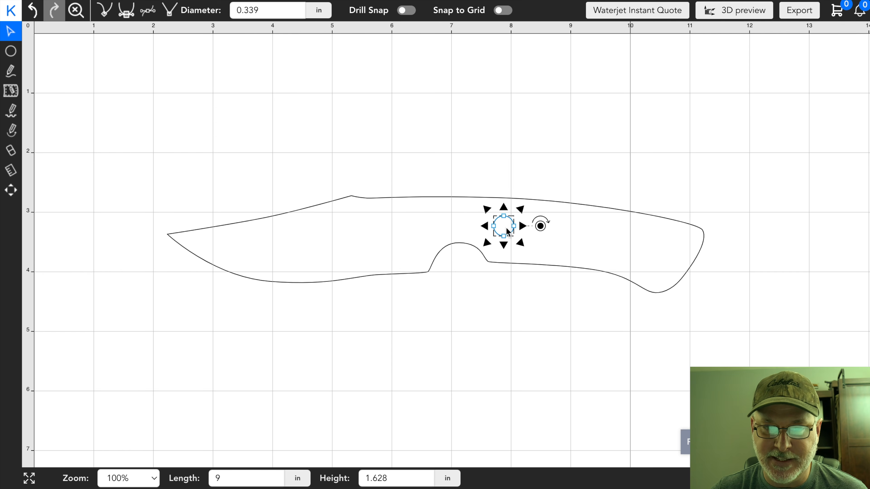
click(266, 12)
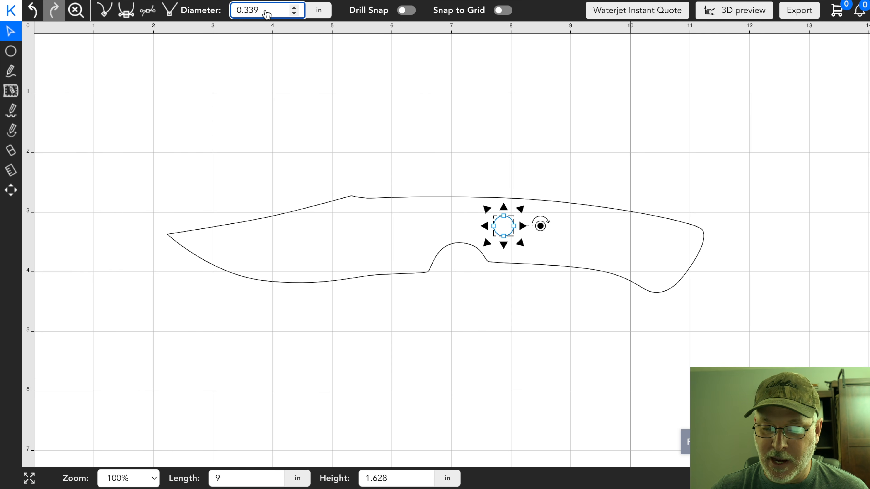
key(BackSpace)
key(BackSpace)
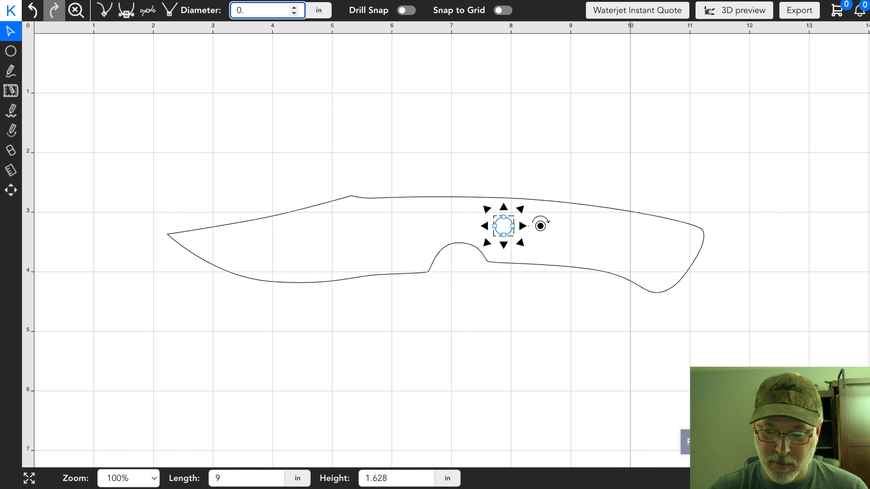
text(1875)
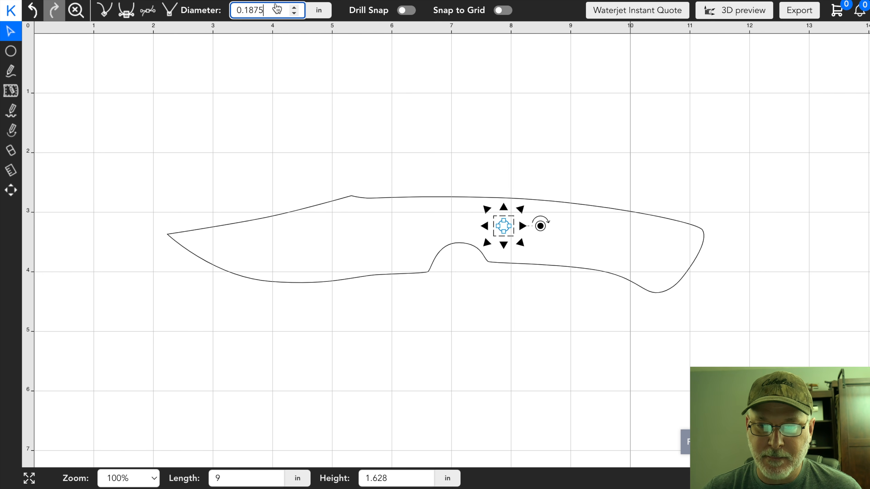
click(553, 121)
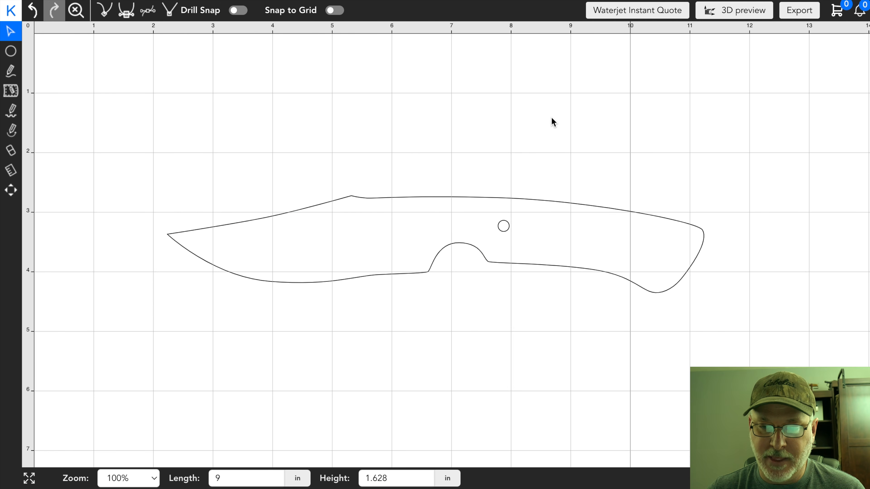
Copy the hole, paste the duplicate near the handle's butt, and fine-tune the positions of both holes
click(504, 227)
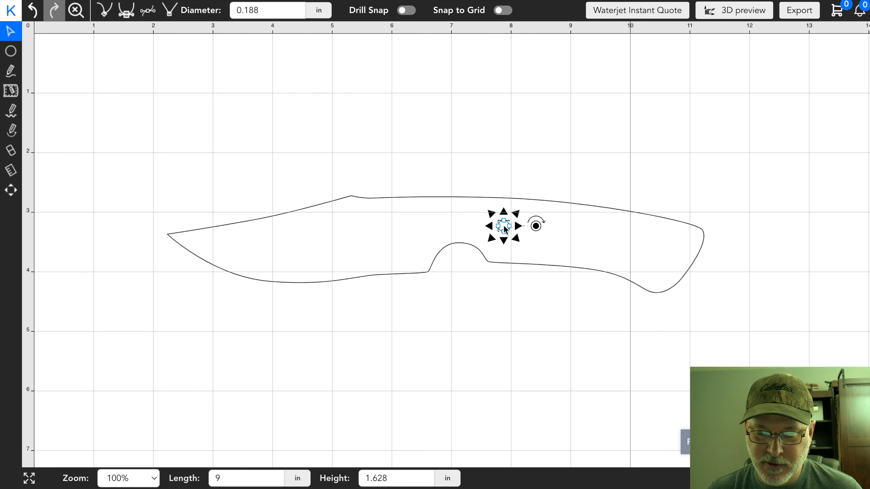
right_click(504, 229)
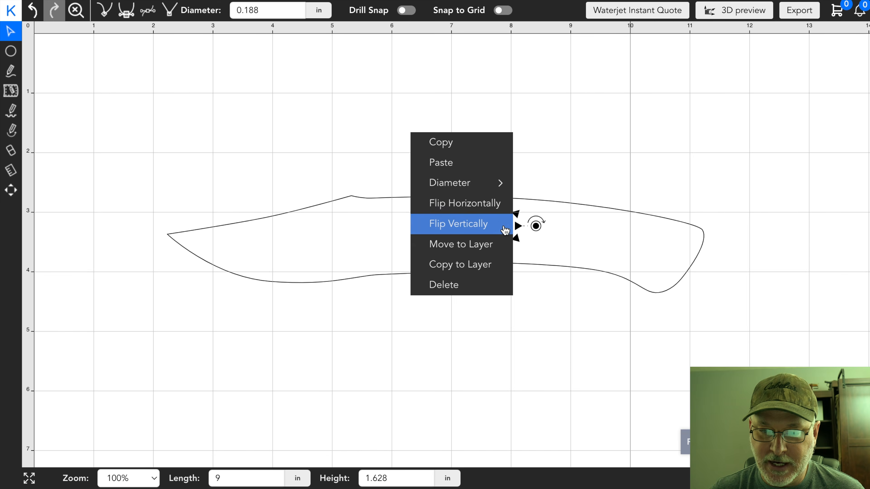
click(481, 148)
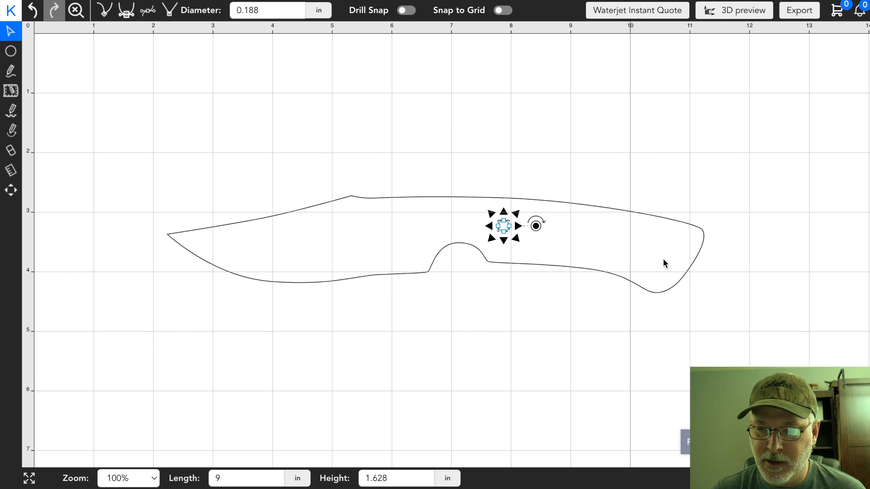
click(647, 247)
right_click(647, 246)
click(608, 167)
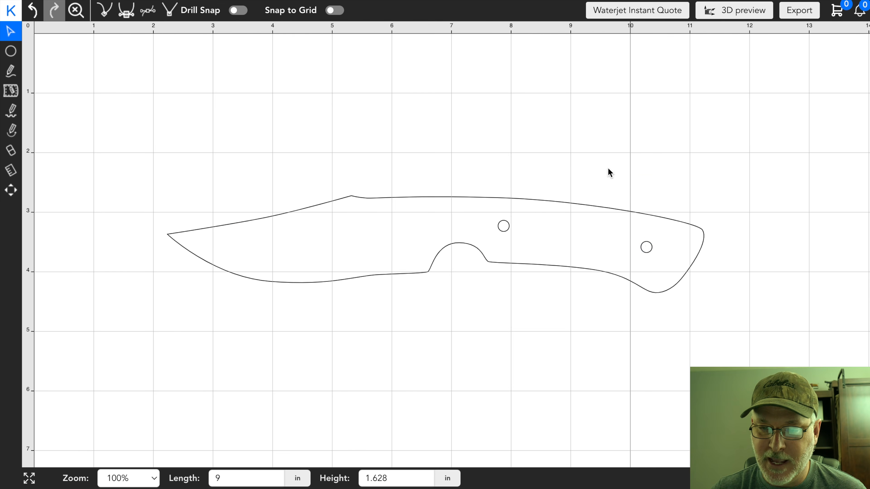
drag(647, 247, 652, 257)
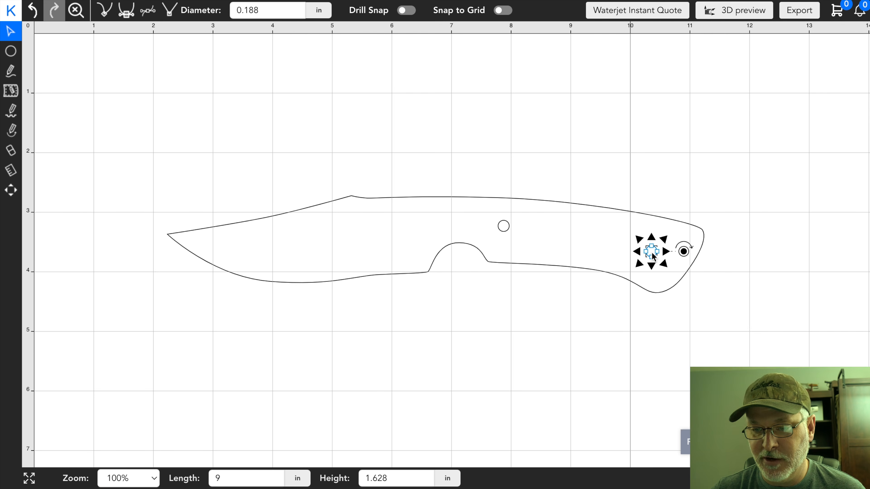
drag(505, 225, 516, 227)
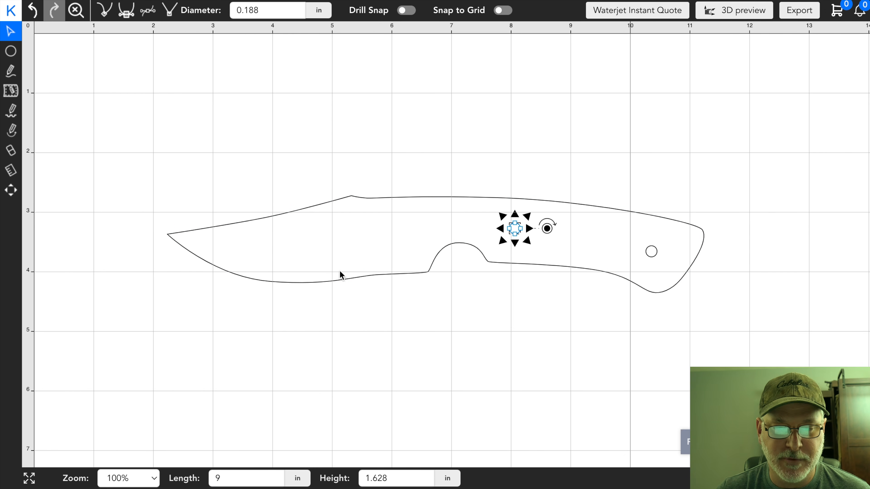
Subtract a small round notch of 0.1875 in diameter from the lower edge just ahead of the finger notch
click(13, 109)
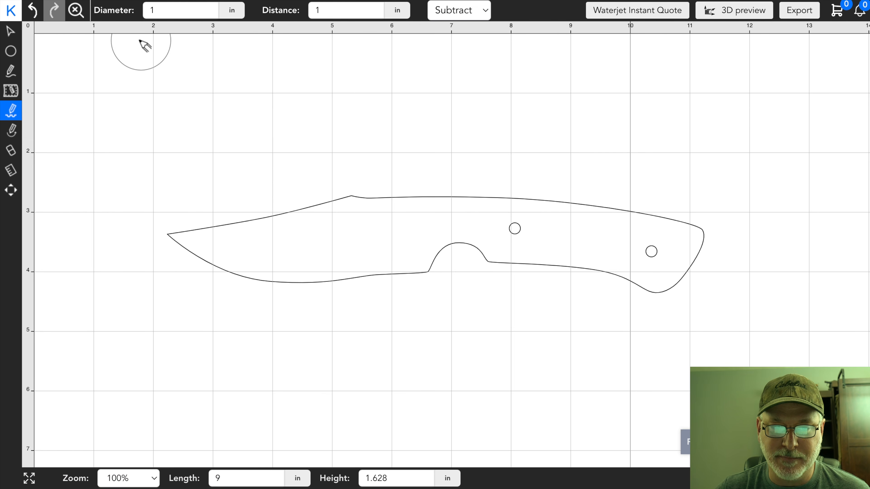
click(164, 11)
key(BackSpace)
text(.1875)
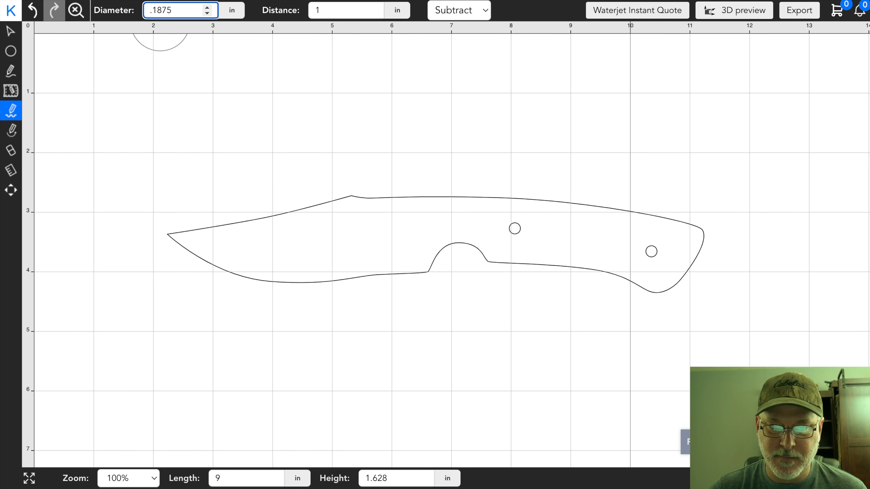
click(417, 273)
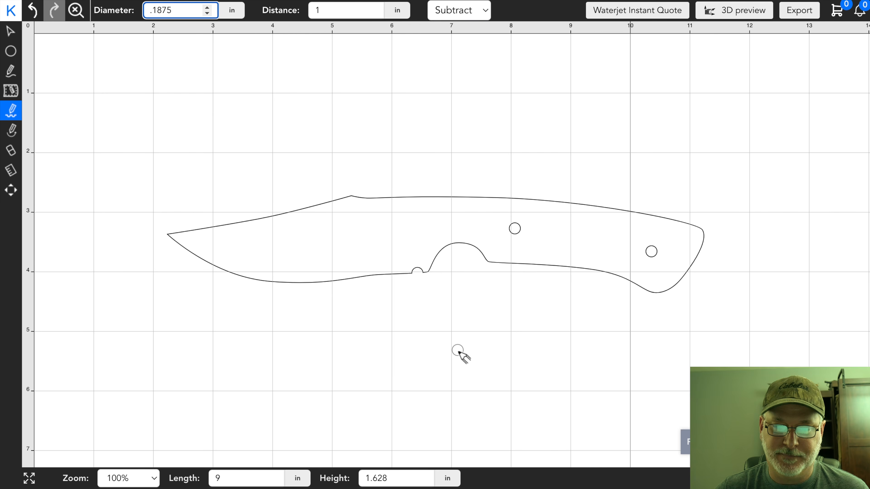
Draw a two-segment line from the blade tip through a point below the spine to the dip behind the spine's peak
click(10, 31)
scroll(491, 316, up, 3)
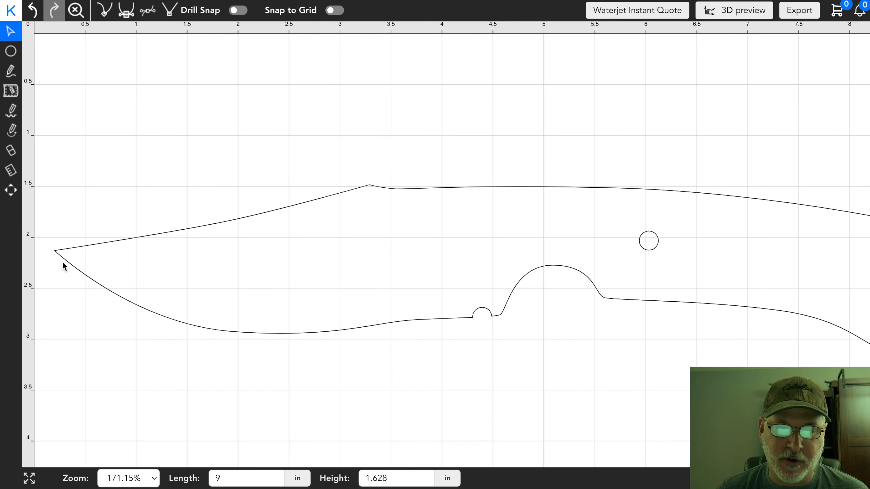
click(10, 70)
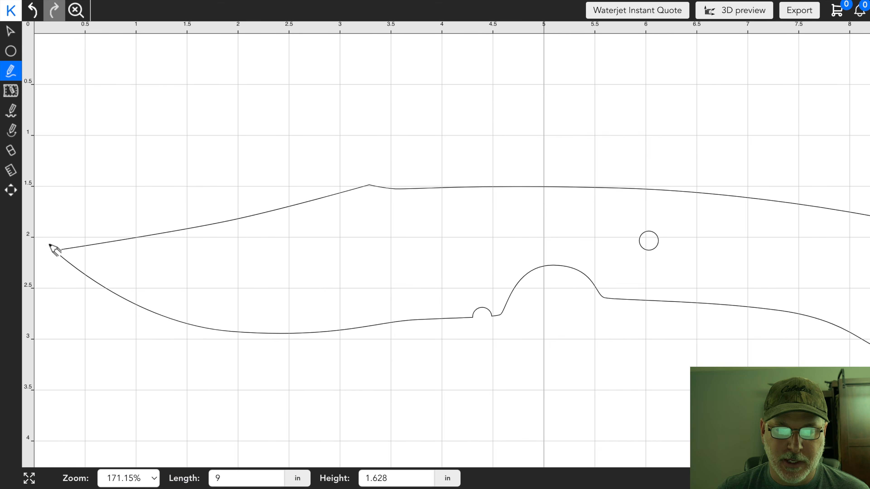
click(53, 250)
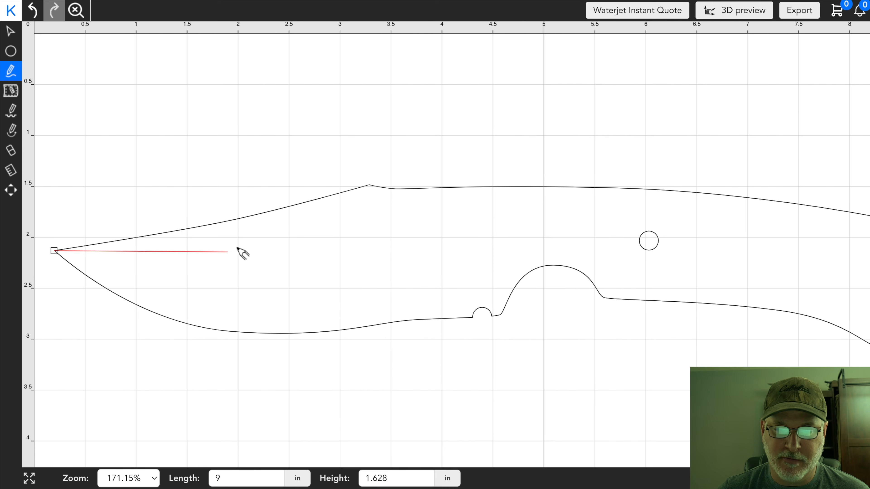
click(239, 233)
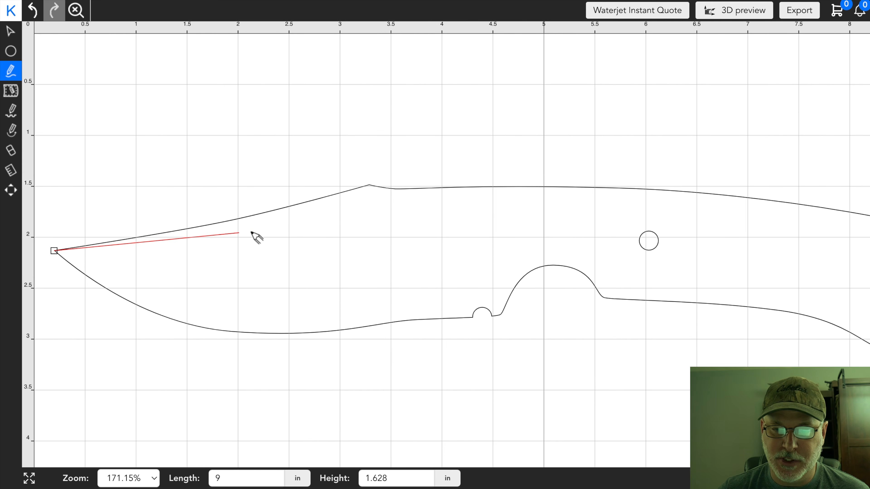
click(400, 188)
key(Escape)
Turn the middle point of the line below the spine into a smooth curve and nudge it slightly up
click(240, 233)
click(128, 16)
drag(239, 233, 239, 231)
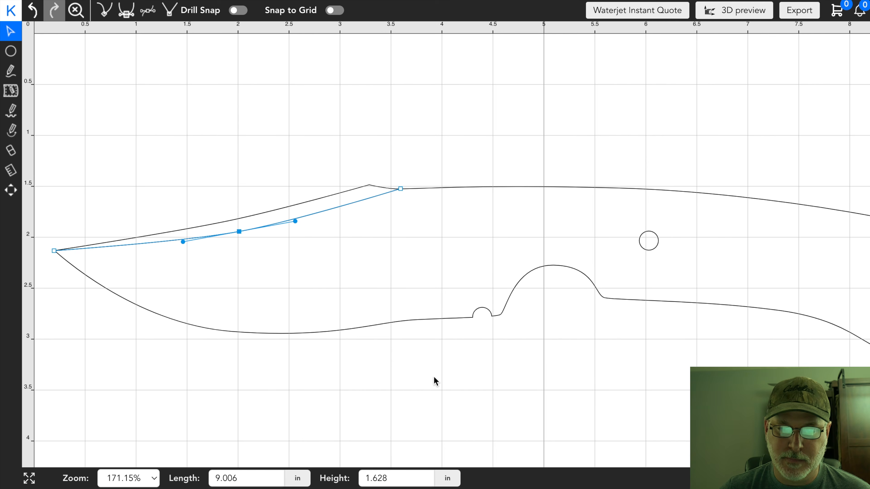
Draw a grind line from the small notch up and forward to the line below the spine, and round its upper corner
click(11, 71)
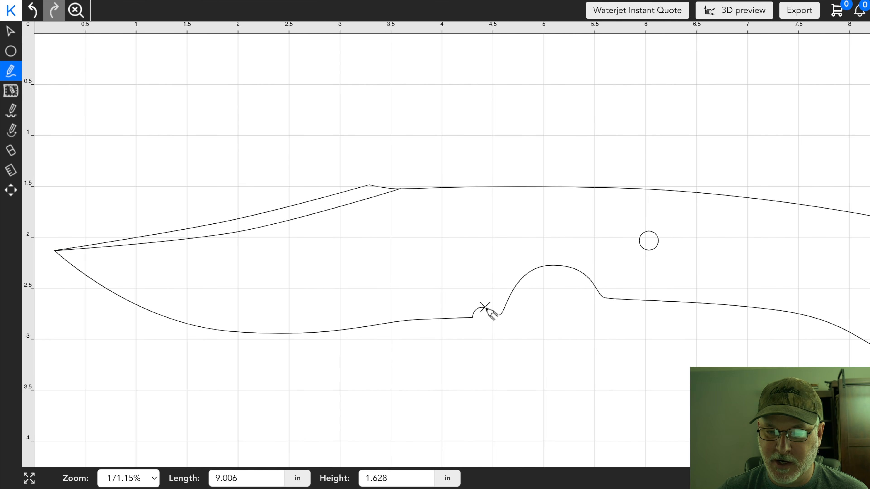
mouse_move(485, 307)
mouse_down()
mouse_move(478, 237)
mouse_move(485, 251)
mouse_move(470, 221)
mouse_move(333, 213)
mouse_move(301, 220)
mouse_up()
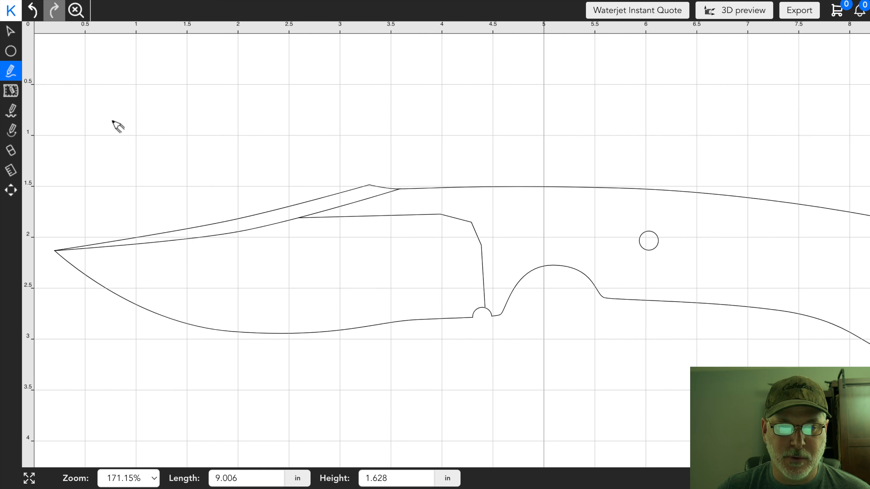
click(12, 34)
click(473, 227)
click(126, 10)
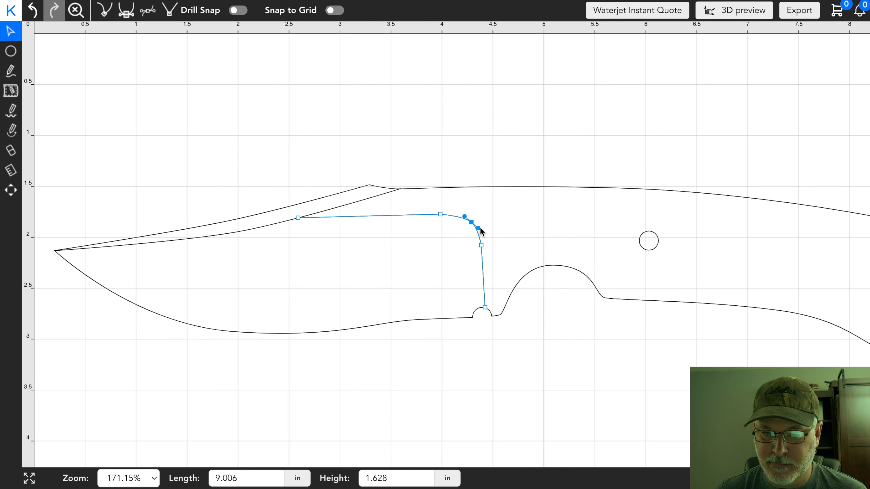
drag(483, 228, 482, 230)
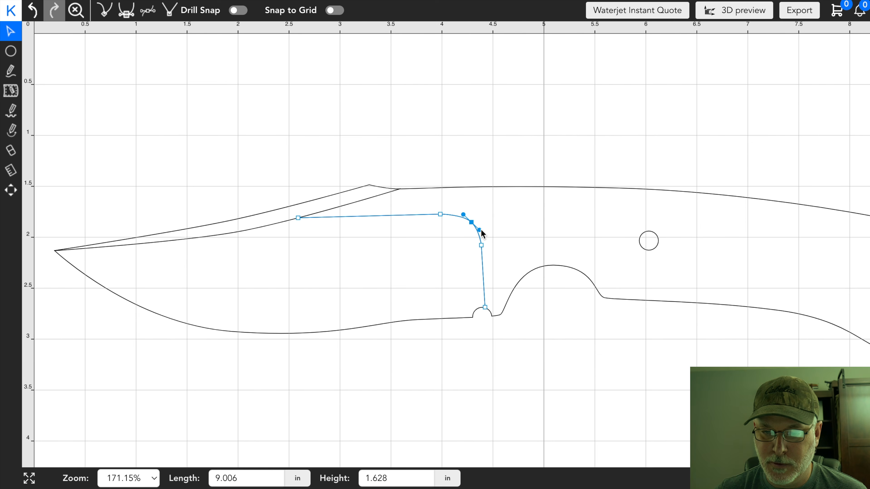
click(500, 280)
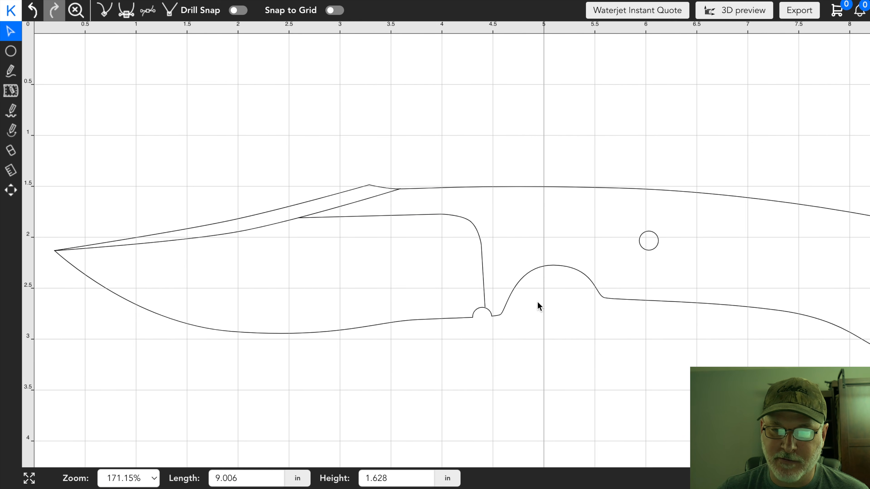
Draw a two-segment line from the spine down to the front of the finger notch, bent toward the blade
click(11, 71)
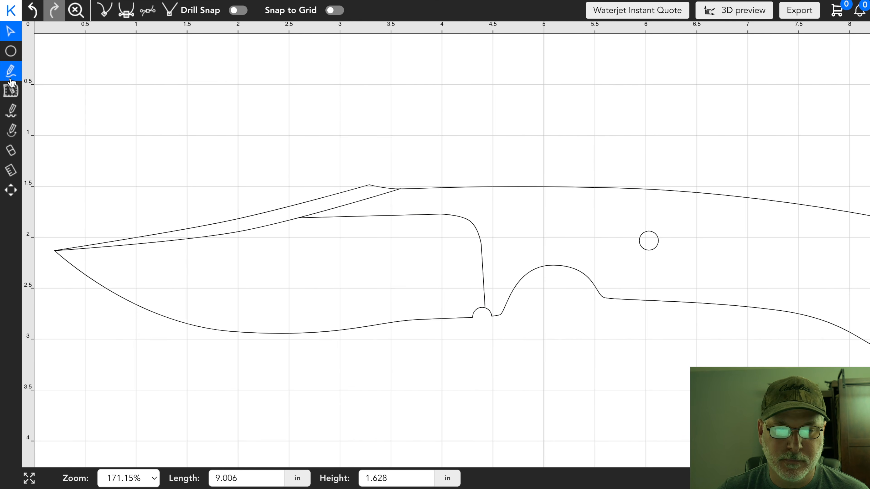
click(509, 186)
click(496, 233)
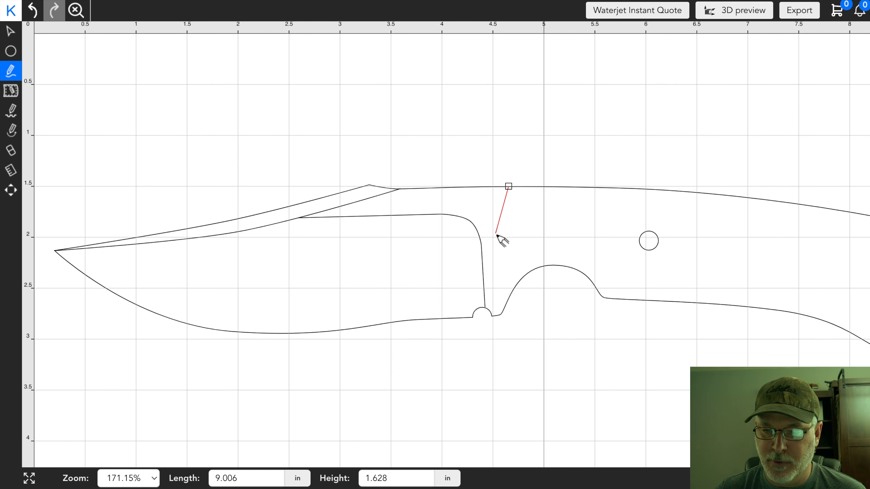
click(518, 282)
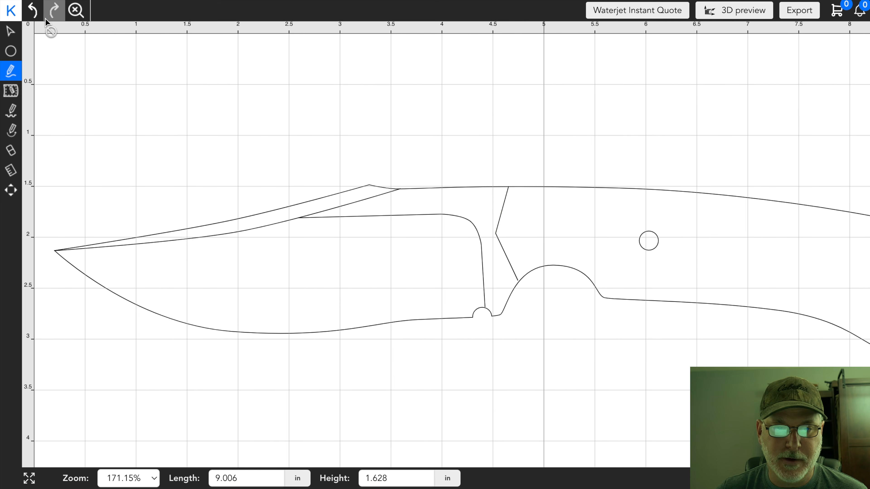
Fine-tune the lower end and middle point of the line at the handle's front, and curve it through the middle point
click(4, 38)
click(518, 281)
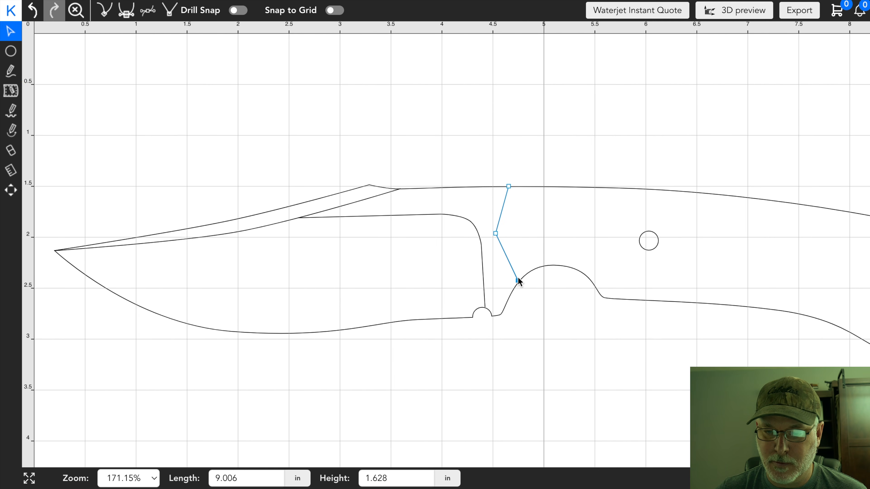
drag(518, 282, 519, 284)
drag(497, 239, 503, 242)
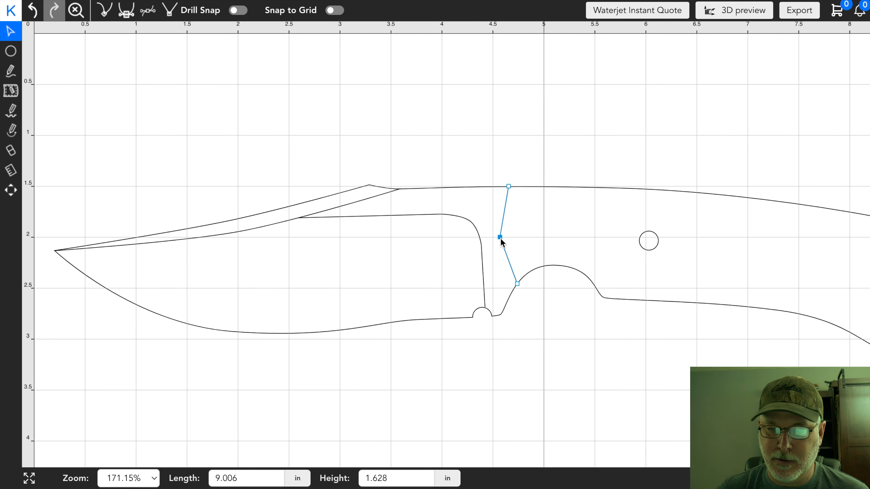
click(126, 10)
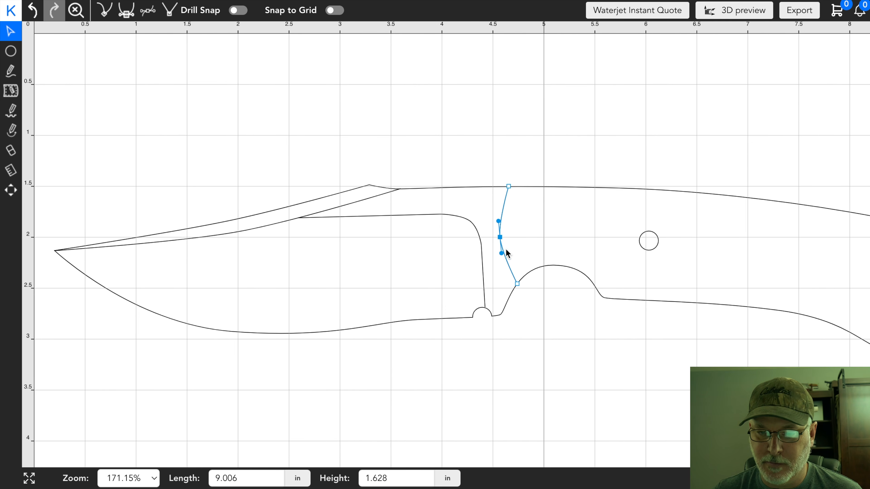
Reposition the middle point of the handle-front line slightly toward the blade and smooth the curve through it
mouse_move(503, 255)
mouse_down()
mouse_move(504, 265)
mouse_move(500, 240)
mouse_up()
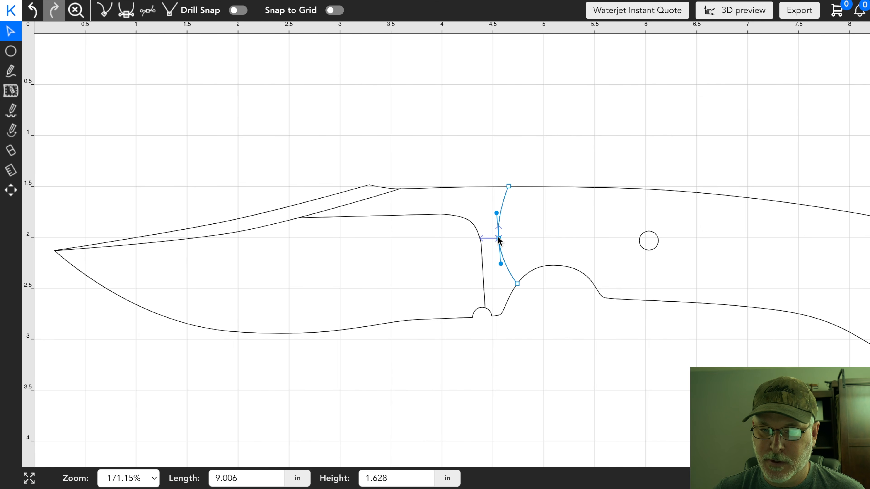
click(653, 249)
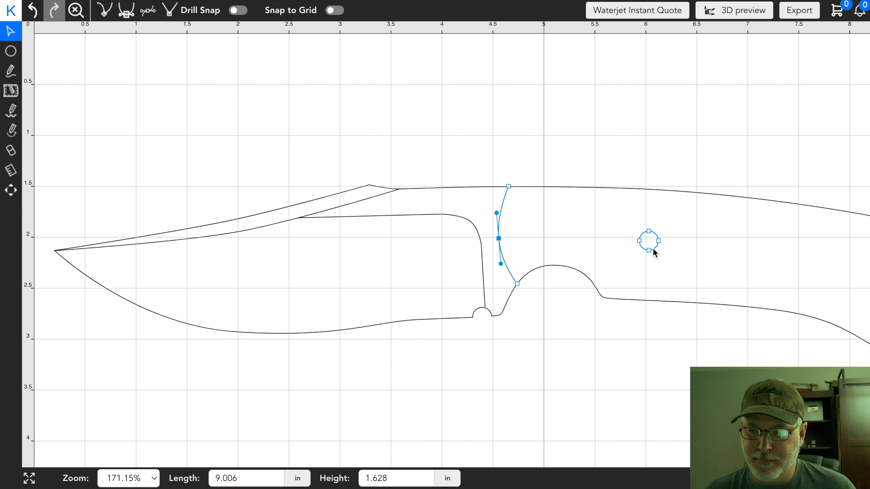
scroll(653, 248, down, 3)
click(718, 271)
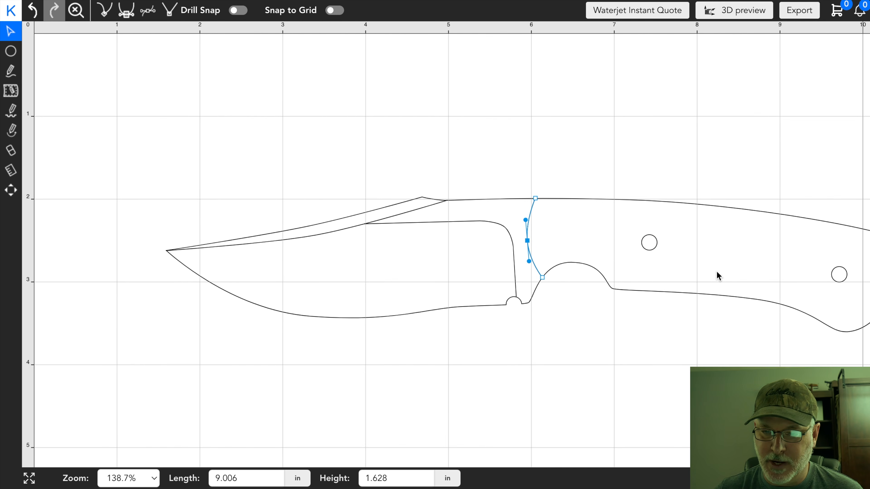
Move the front pin hole about 0.4 in toward the blade and the rear pin hole slightly toward the butt
scroll(476, 232, up, 1)
scroll(475, 232, down, 4)
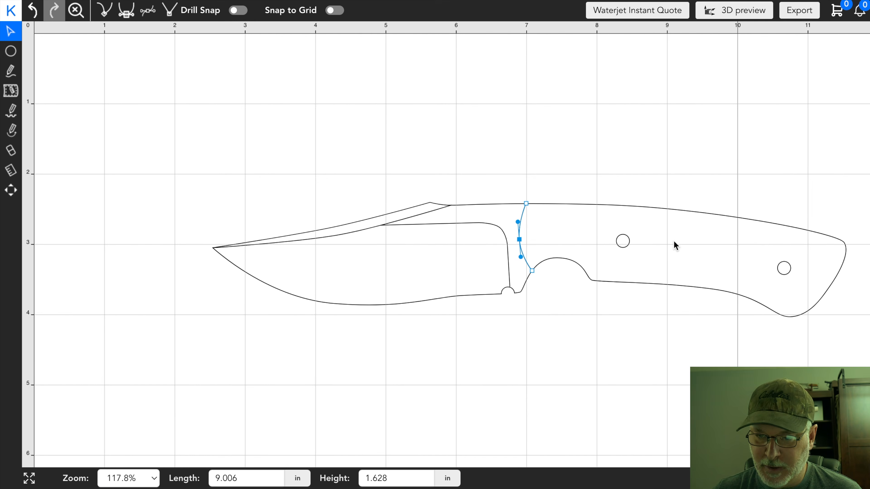
click(624, 243)
drag(625, 243, 597, 243)
click(710, 342)
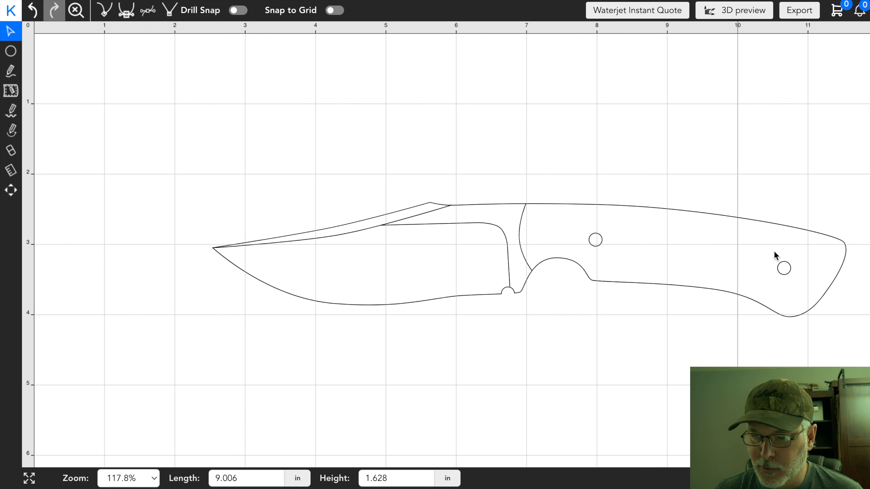
click(784, 269)
drag(784, 269, 793, 273)
Add a drill hole just behind the front pin hole, set its diameter to 0.50 in, and center it in the handle
click(11, 50)
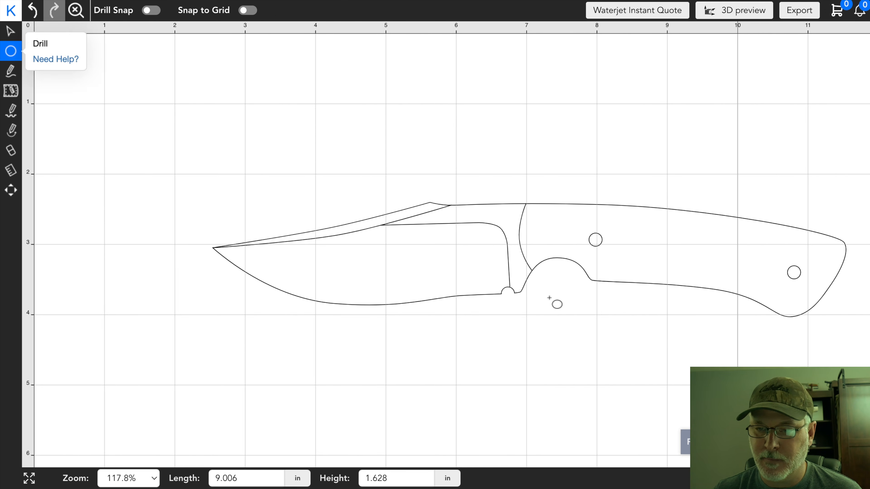
drag(628, 235, 643, 245)
click(265, 11)
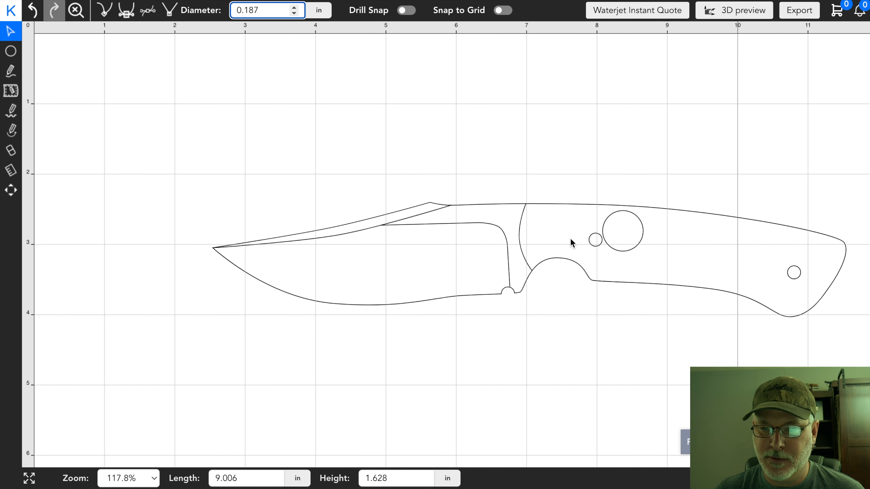
click(627, 239)
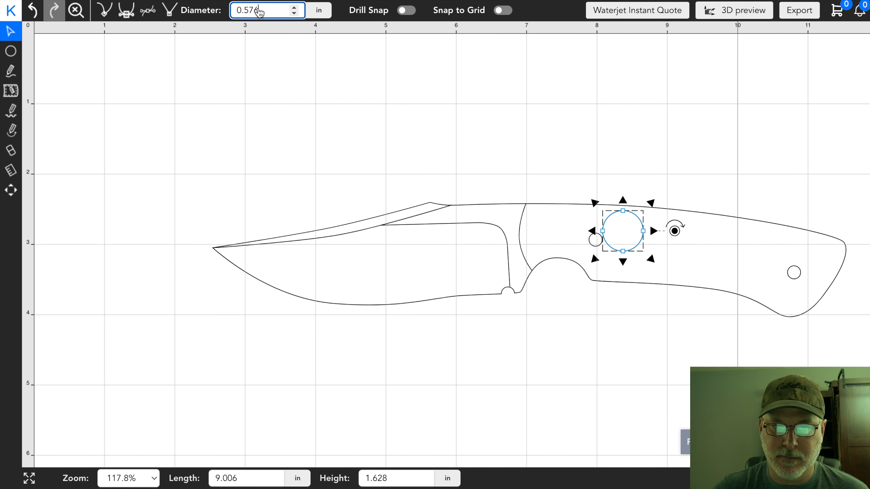
key(BackSpace)
key(BackSpace)
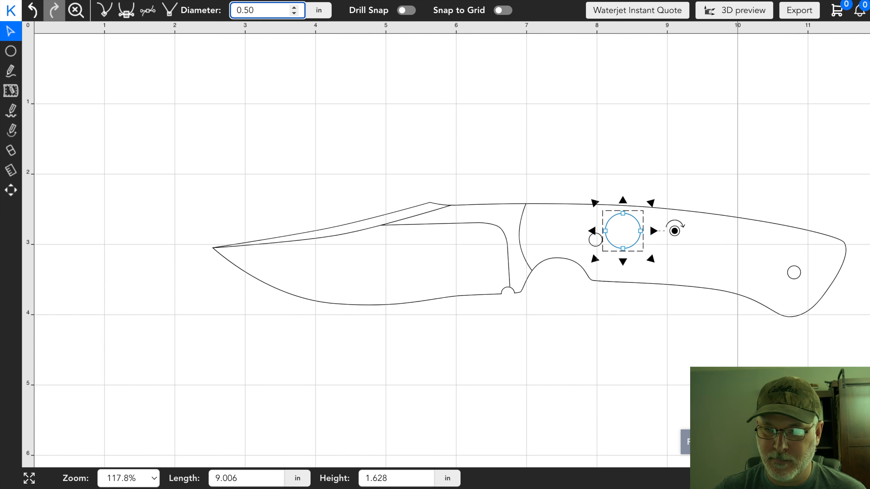
drag(631, 232, 636, 245)
Copy the 0.5 in hole and place a duplicate directly behind it along the handle
right_click(636, 245)
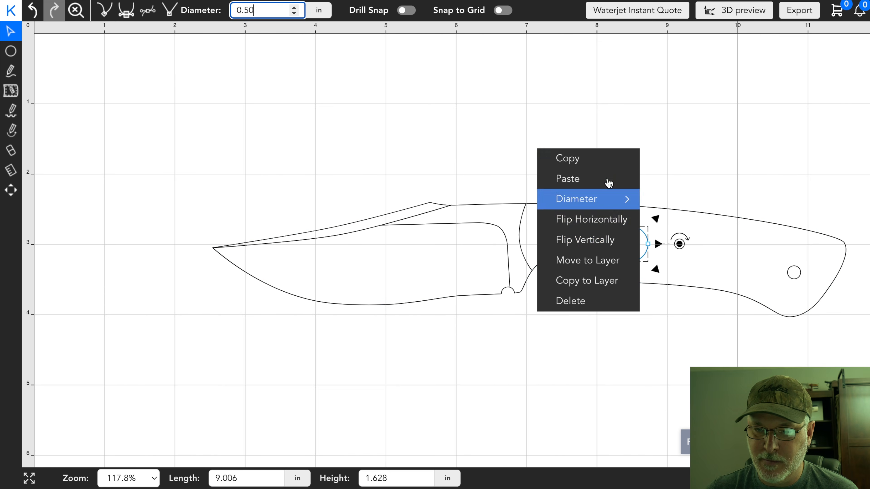
click(604, 159)
click(700, 254)
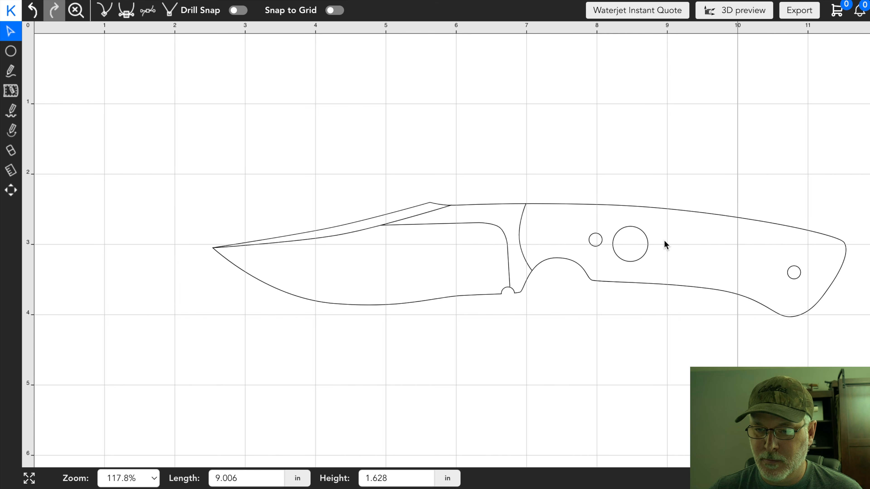
right_click(665, 244)
click(646, 162)
drag(664, 238, 677, 249)
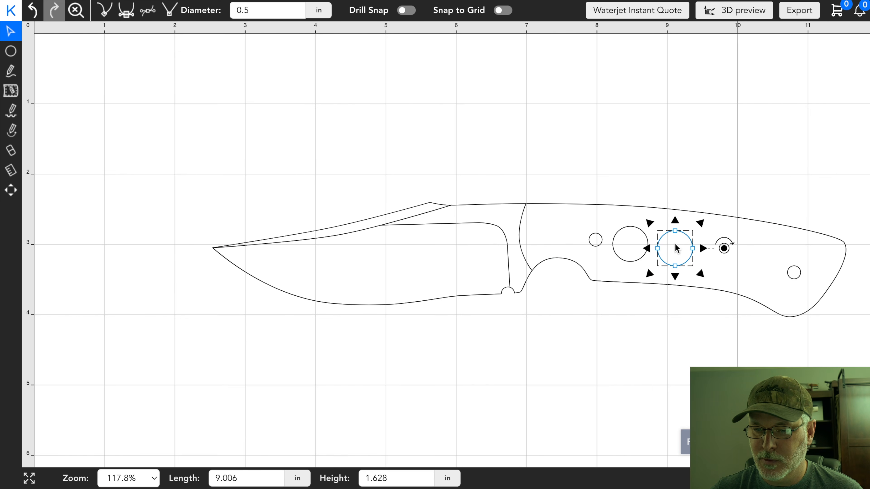
Paste two more 0.5 in holes to continue the row back to the rear pin hole
click(736, 265)
right_click(732, 261)
click(709, 174)
drag(730, 254, 724, 253)
click(770, 270)
right_click(770, 270)
click(751, 183)
drag(769, 268, 765, 257)
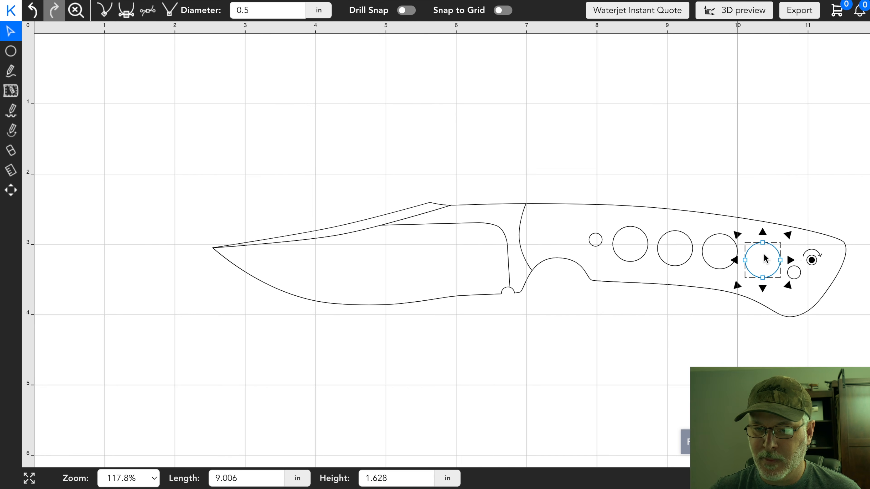
click(649, 125)
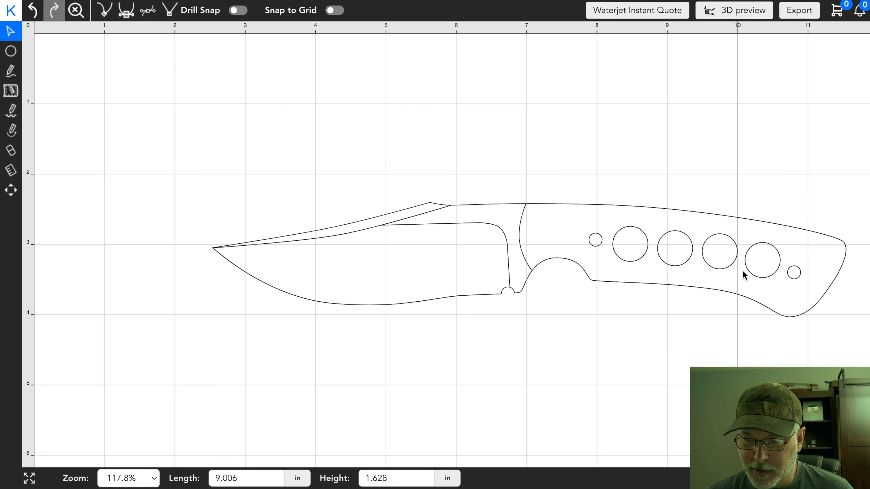
Align the row of large holes by nudging the second one slightly up and the third and fourth slightly down
click(674, 249)
drag(674, 253, 674, 251)
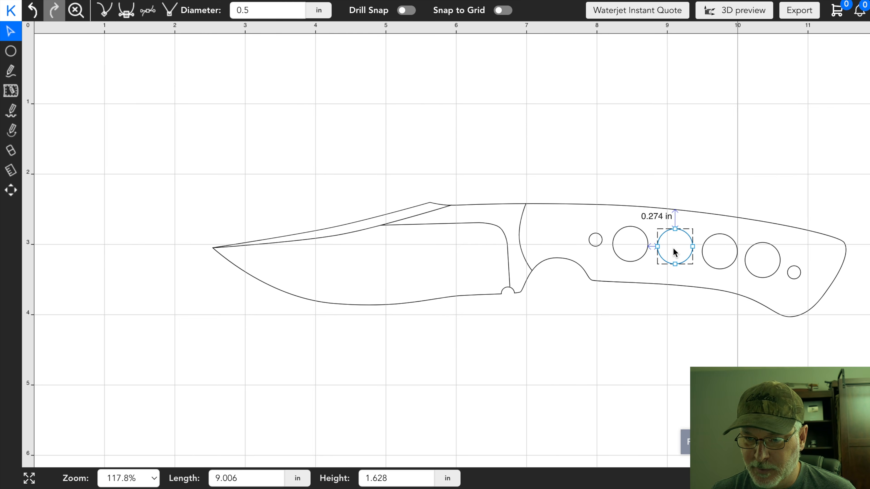
click(631, 249)
click(724, 256)
drag(725, 256, 767, 273)
click(769, 268)
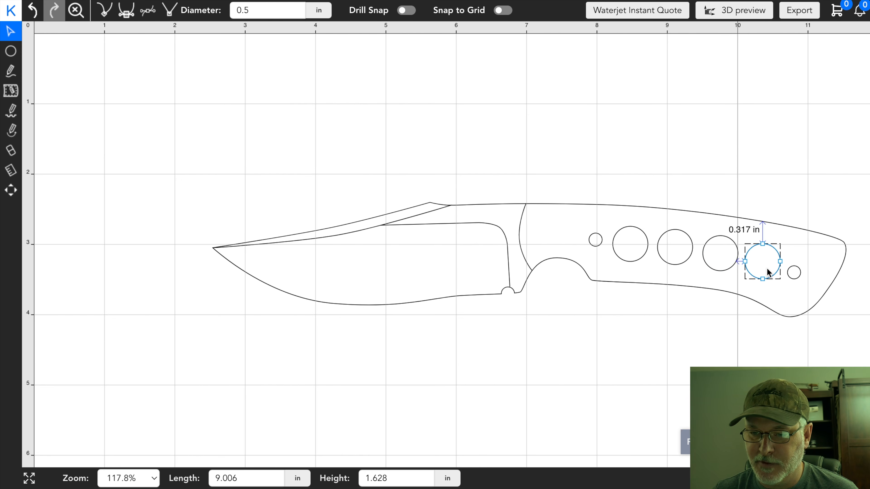
click(740, 145)
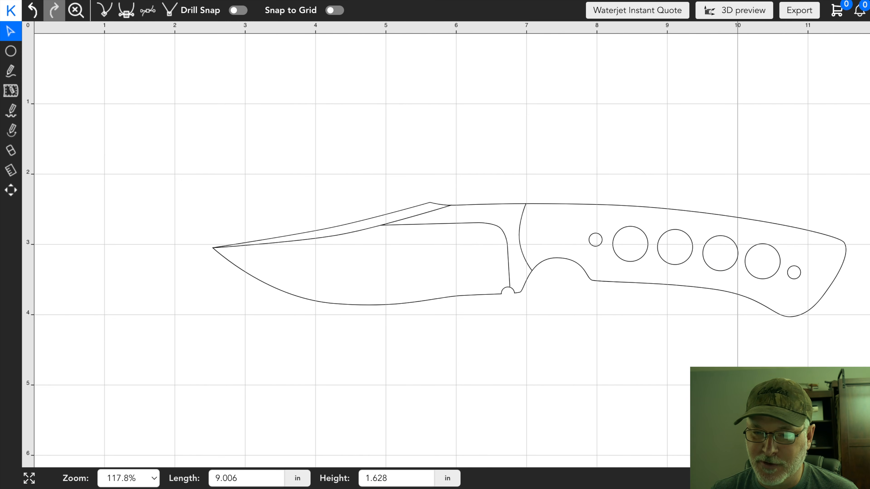
Generate a 3D preview of the knife in Damascus with a thickness of 3.5mm | 0.137in
scroll(767, 383, down, 5)
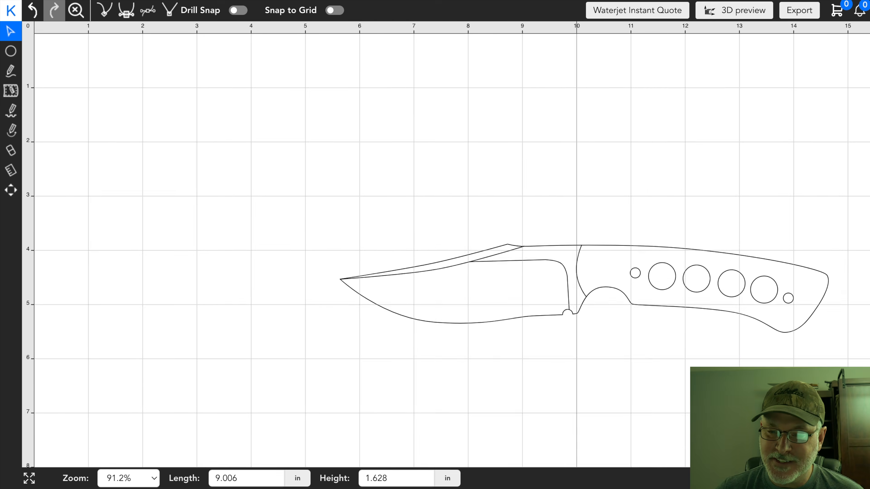
scroll(793, 316, up, 5)
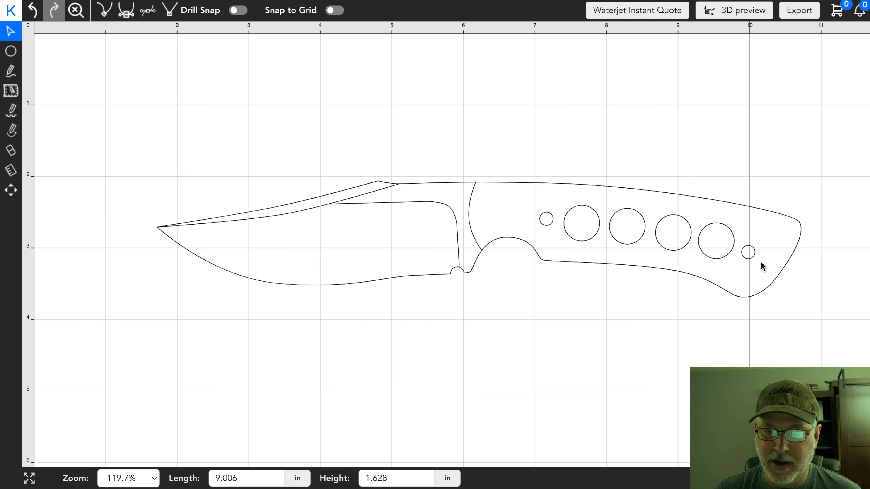
click(738, 11)
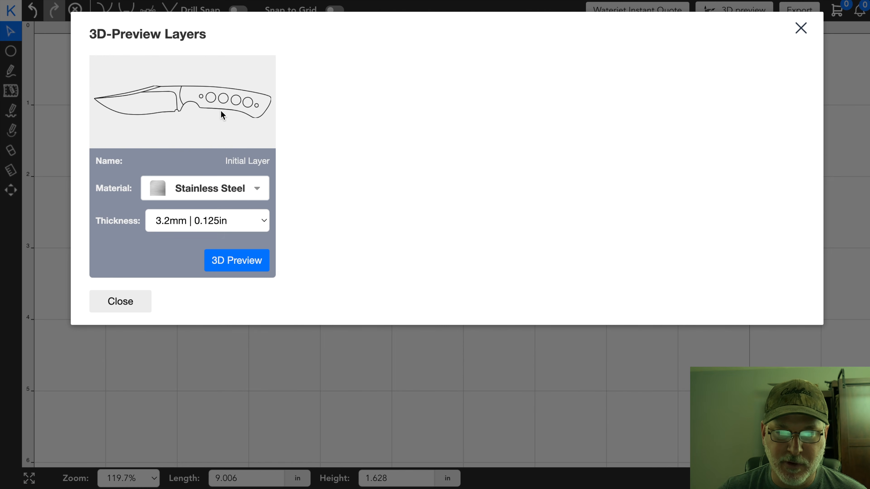
click(243, 192)
scroll(229, 210, down, 2)
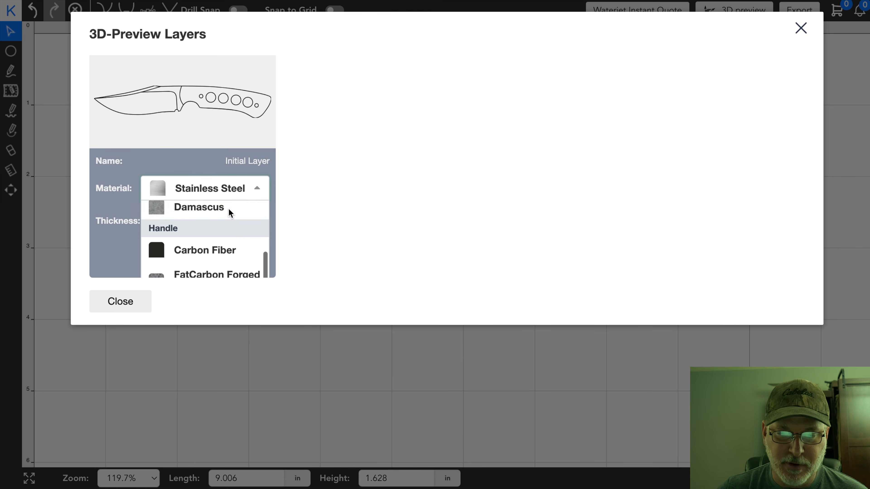
click(229, 209)
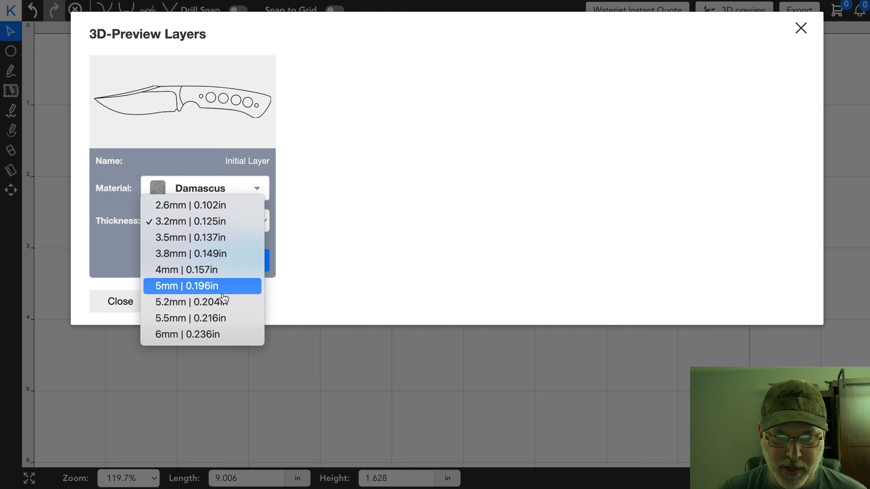
click(220, 225)
click(220, 224)
click(220, 237)
click(245, 269)
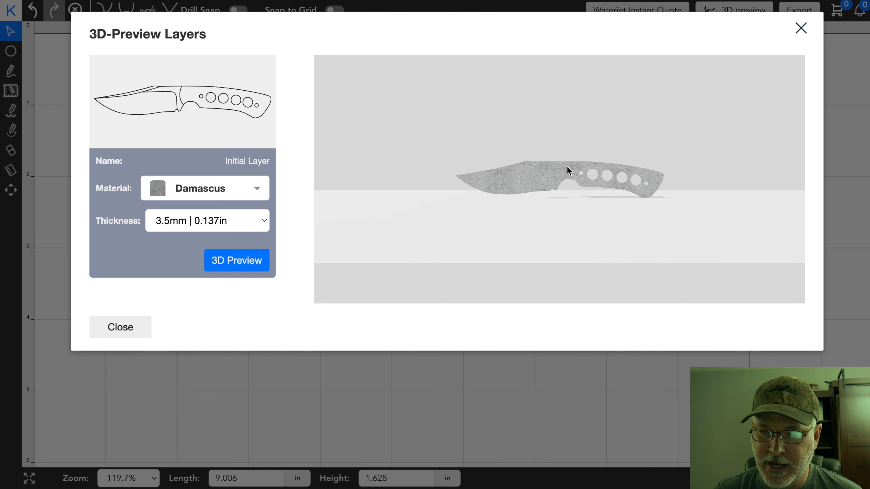
Examine the Damascus knife blank from different angles and close the 3D preview
mouse_move(542, 126)
mouse_down()
mouse_move(608, 177)
mouse_move(551, 178)
mouse_move(590, 130)
mouse_move(579, 196)
mouse_move(517, 116)
mouse_move(536, 91)
mouse_move(569, 78)
mouse_move(587, 125)
mouse_move(569, 131)
mouse_move(568, 145)
mouse_move(557, 129)
mouse_move(517, 129)
mouse_move(565, 132)
mouse_move(548, 115)
mouse_up()
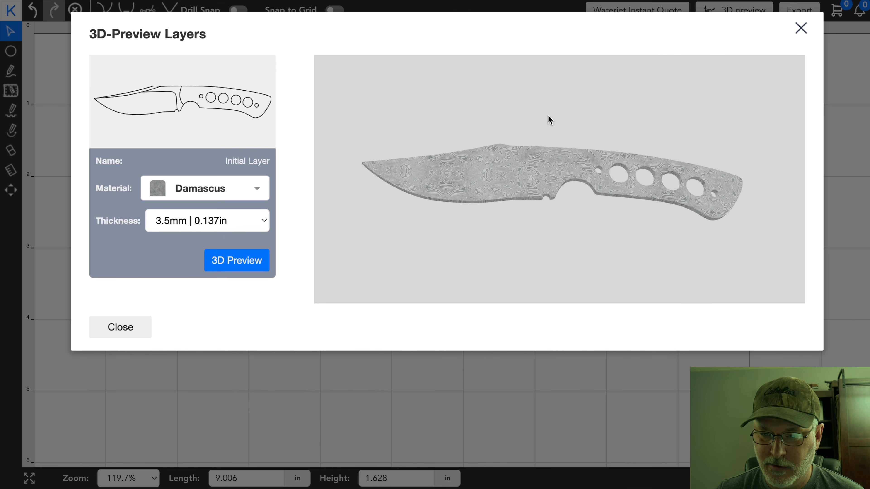
drag(613, 174, 617, 200)
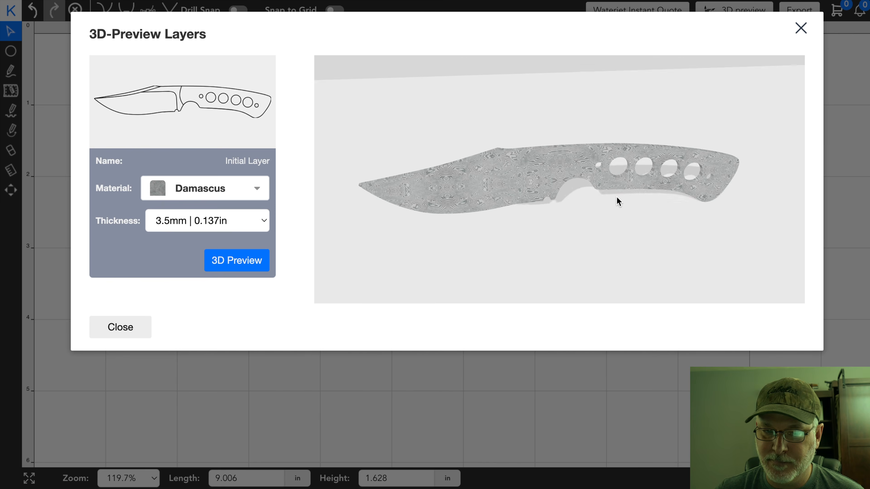
click(802, 29)
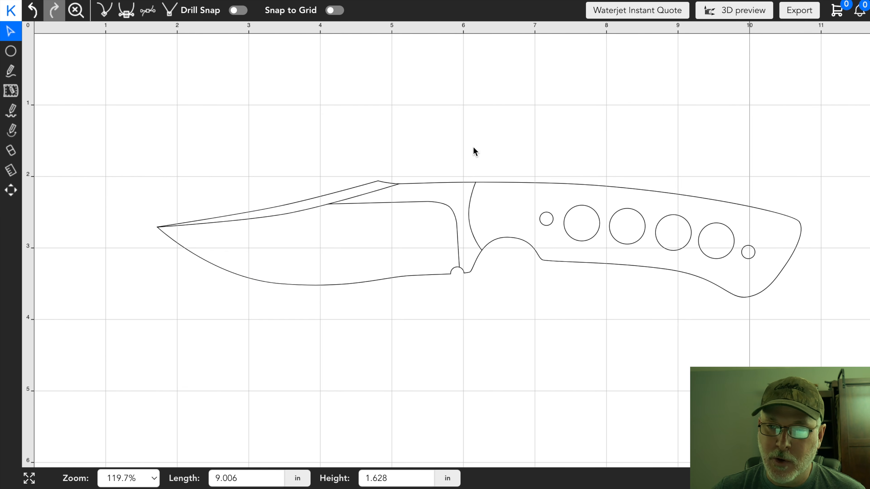
Try a custom 1 in margin in the PDF export settings and leave them without exporting
click(802, 14)
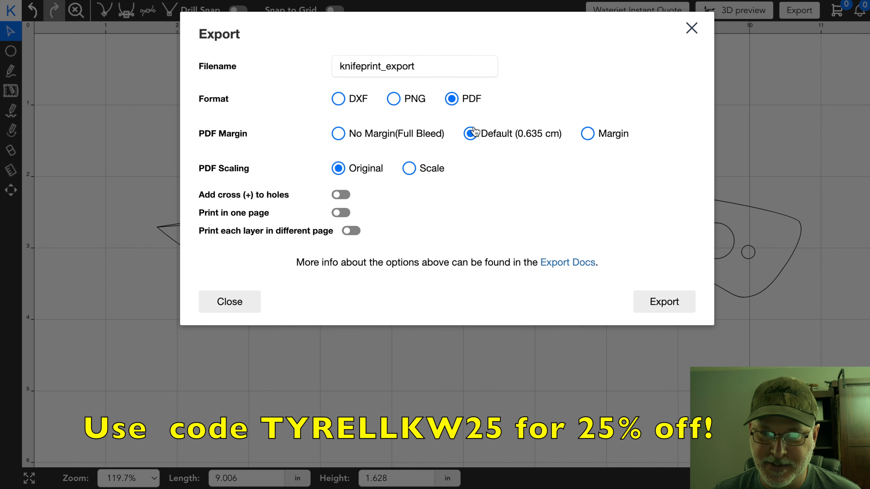
click(587, 134)
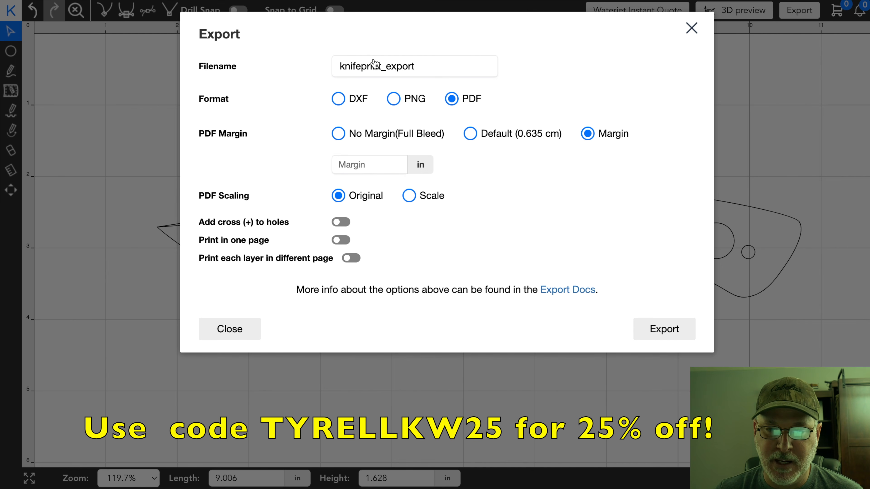
click(357, 171)
text(1)
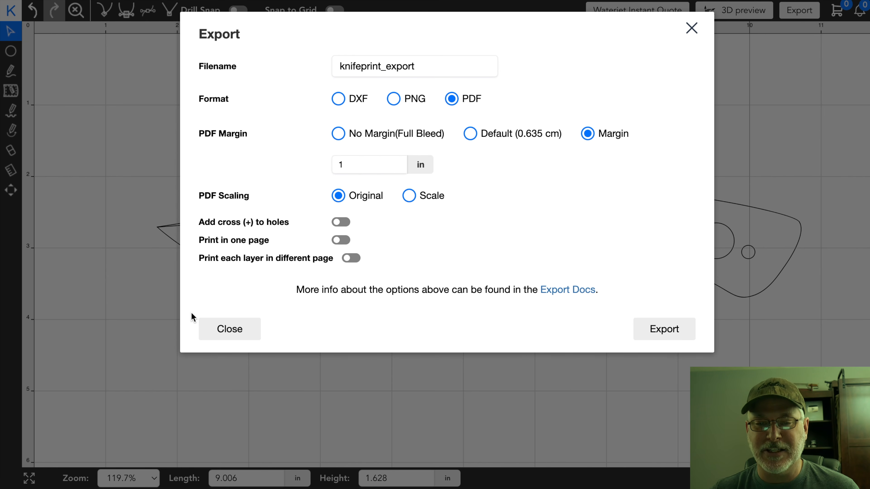
click(232, 330)
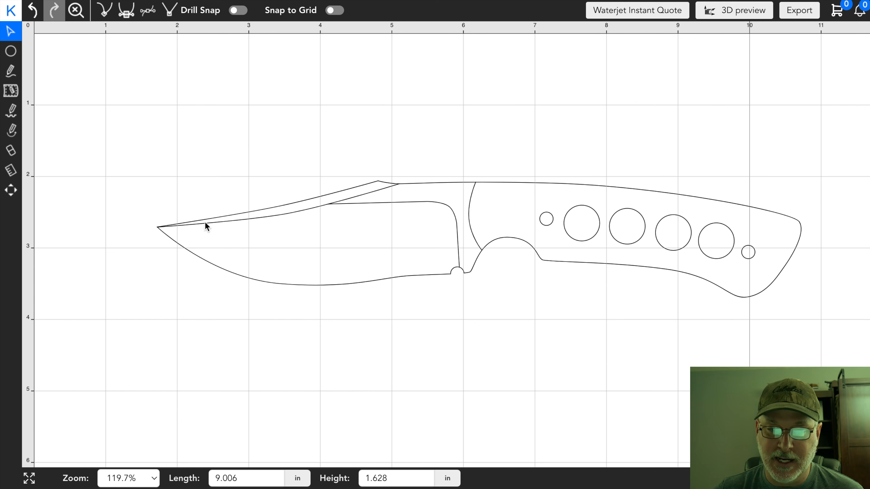
Request an instant waterjet cutting quote for the knife's Initial Layer
click(379, 216)
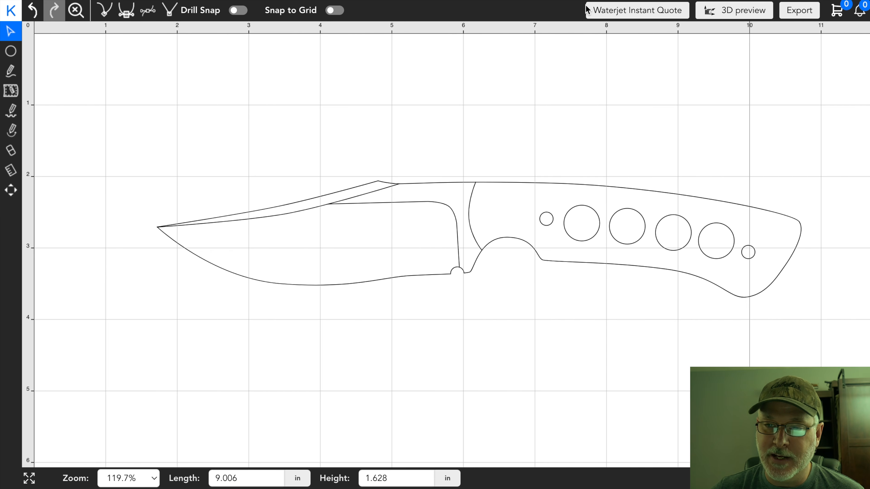
click(654, 13)
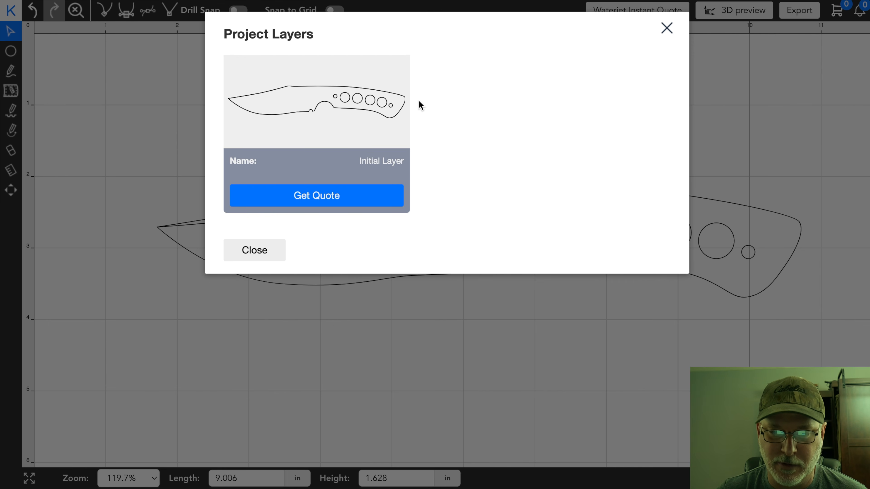
click(325, 197)
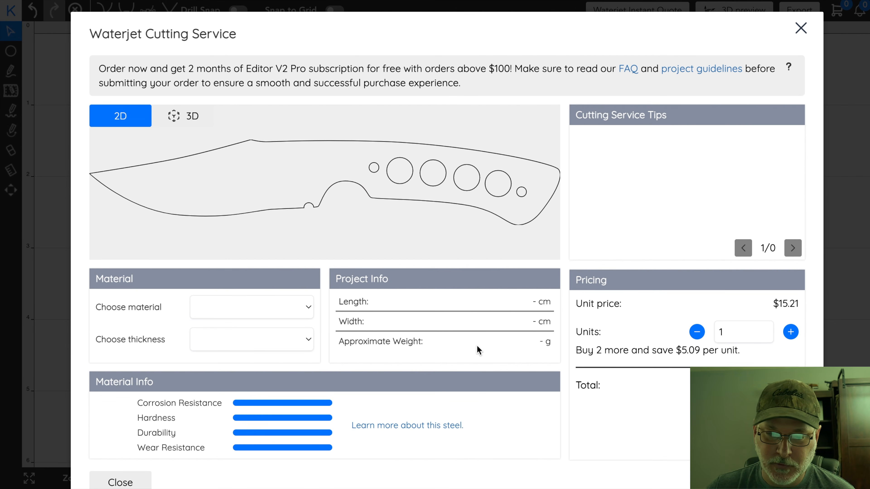
Choose 80CrV2 steel with a thickness of 0.197 for the waterjet quote and review the material information
scroll(476, 346, down, 1)
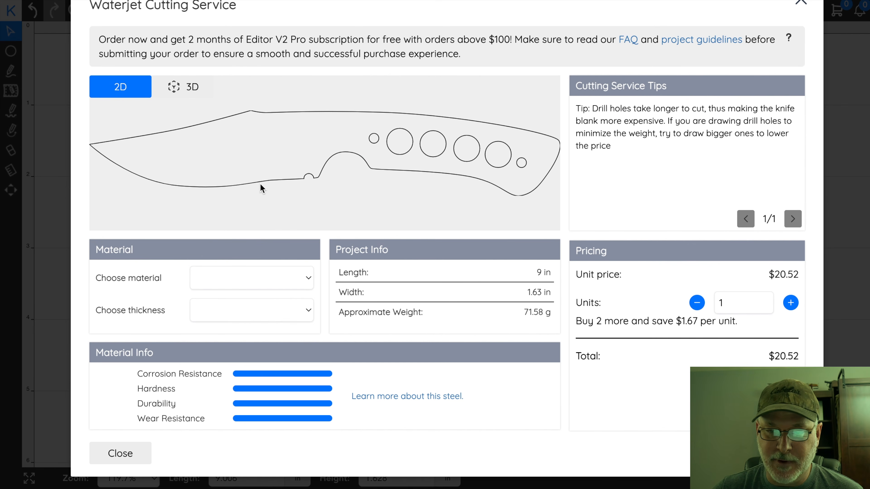
click(301, 287)
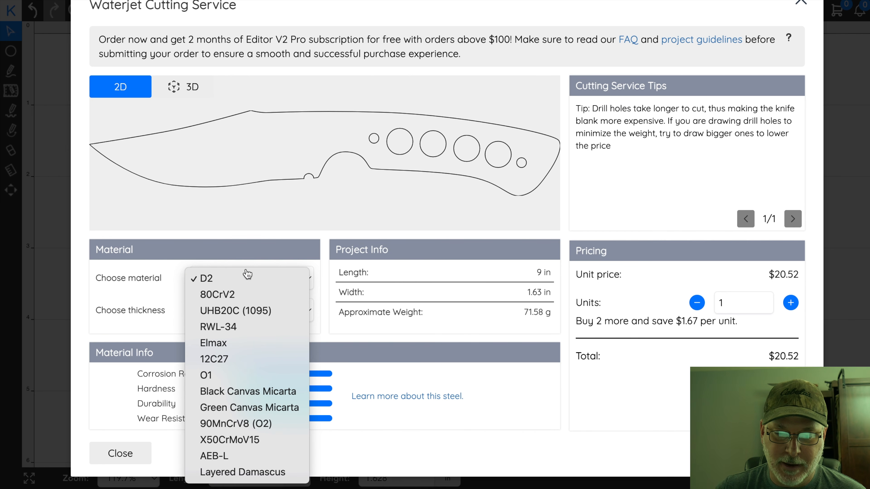
click(250, 295)
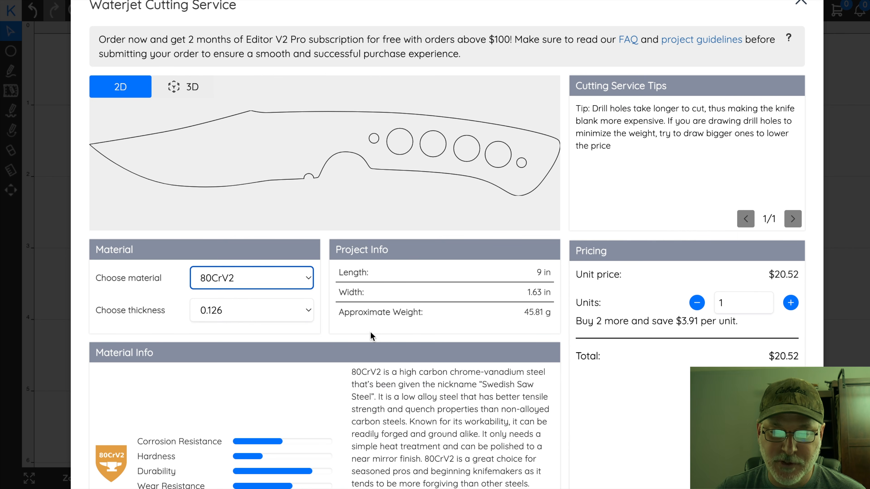
click(244, 314)
click(245, 327)
scroll(240, 337, down, 4)
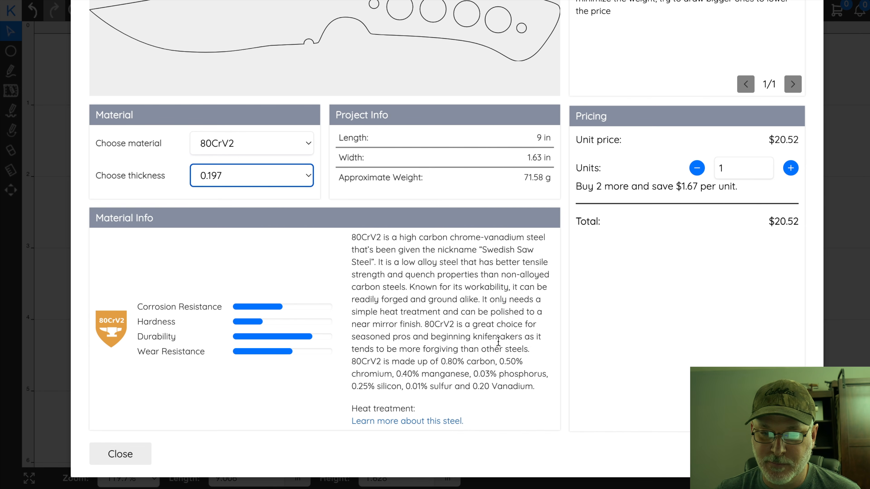
scroll(446, 299, up, 5)
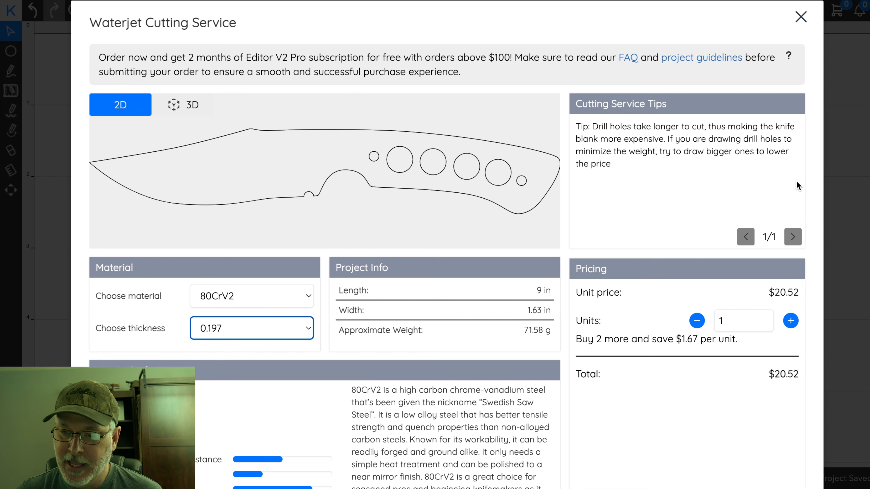
Raise the quoted quantity to 8 units
click(791, 321)
click(790, 321)
click(790, 321)
click(791, 321)
click(791, 321)
click(792, 321)
click(791, 321)
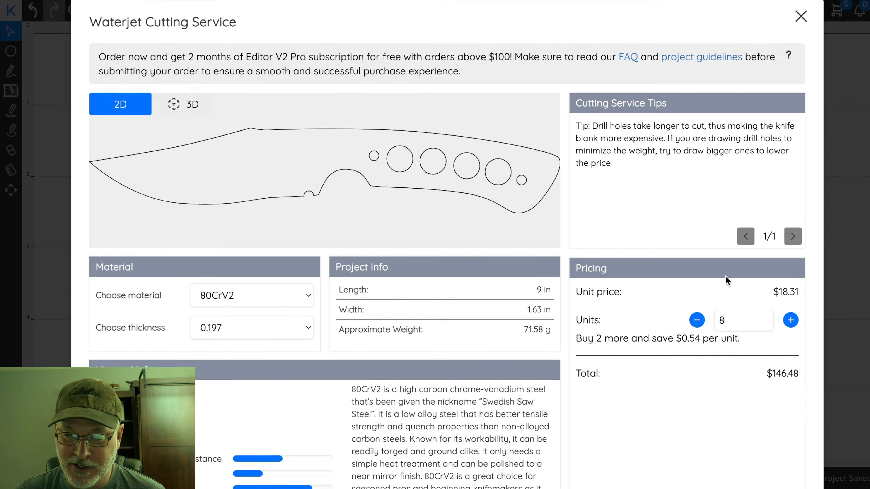
Review the complete quote, then close it and the project layers overview without adding anything to the cart
scroll(726, 280, down, 4)
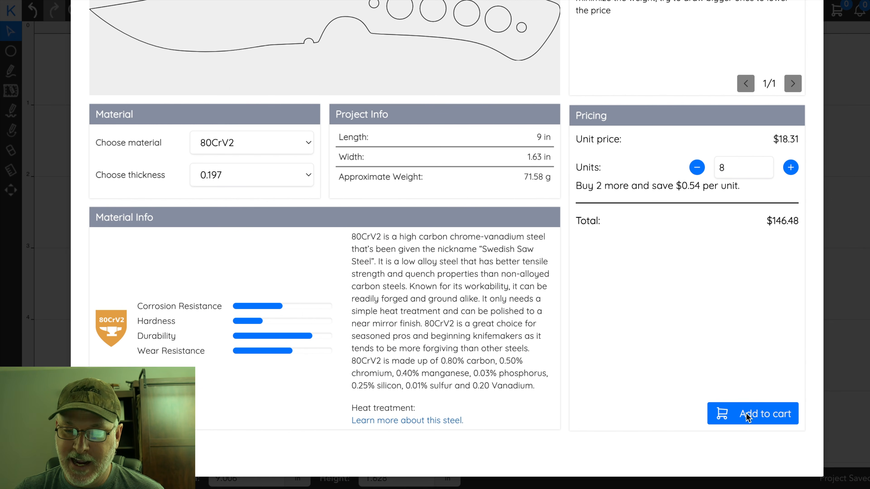
scroll(716, 265, up, 4)
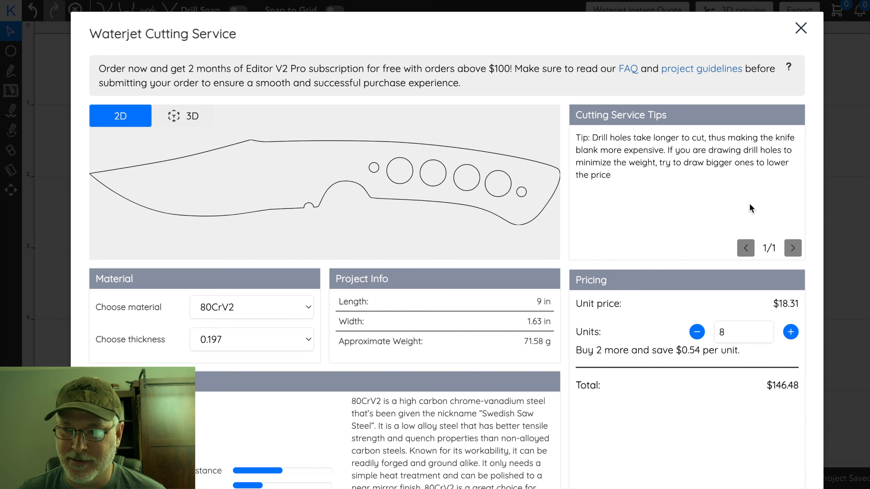
click(801, 29)
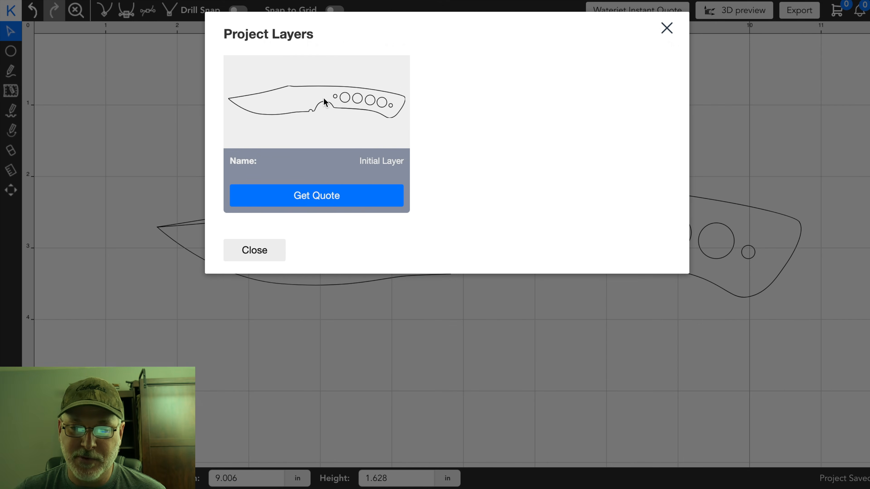
click(670, 31)
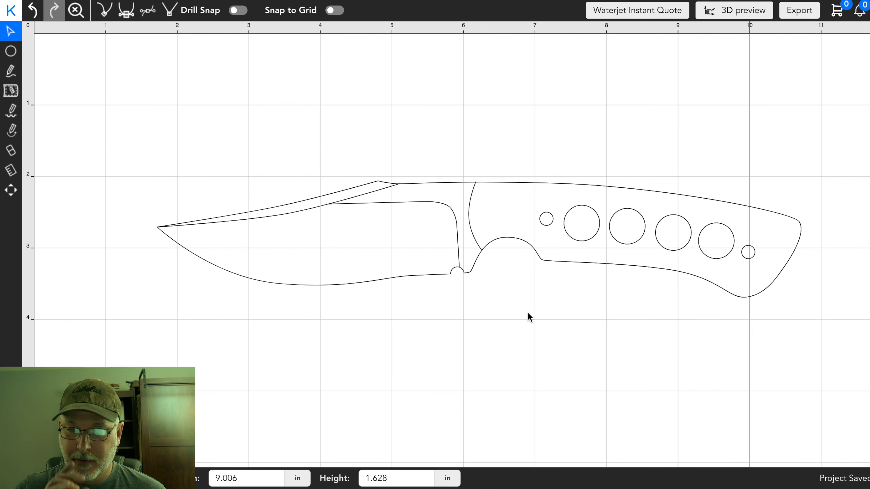